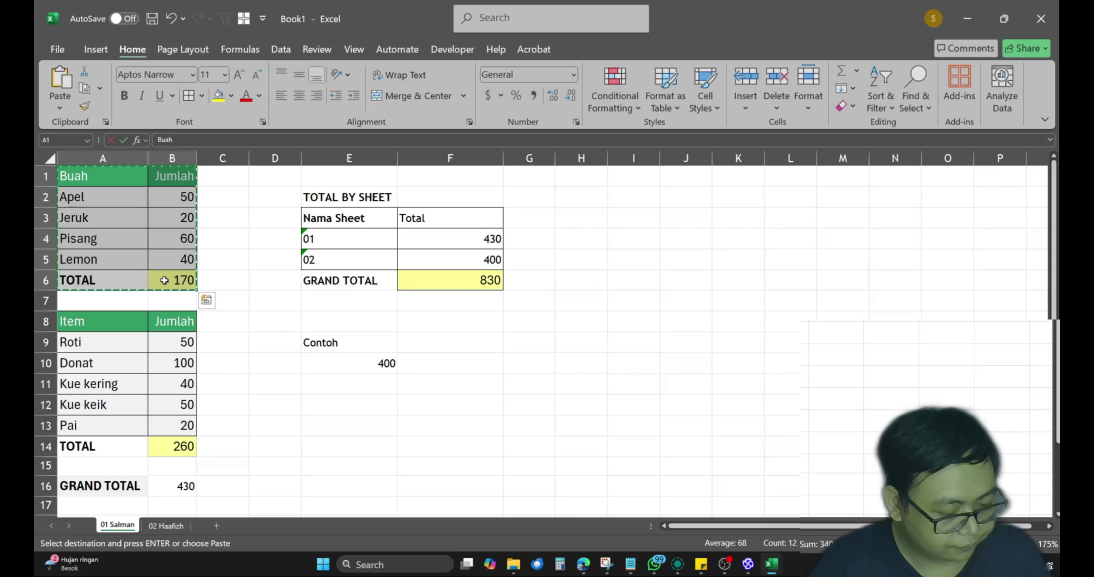
Step: Paste the copied fruit table into Sheet1 of Book2, starting at cell B7
{"action": "key", "text": "alt+Tab"}
{"action": "left_click", "coordinate": [139, 338]}
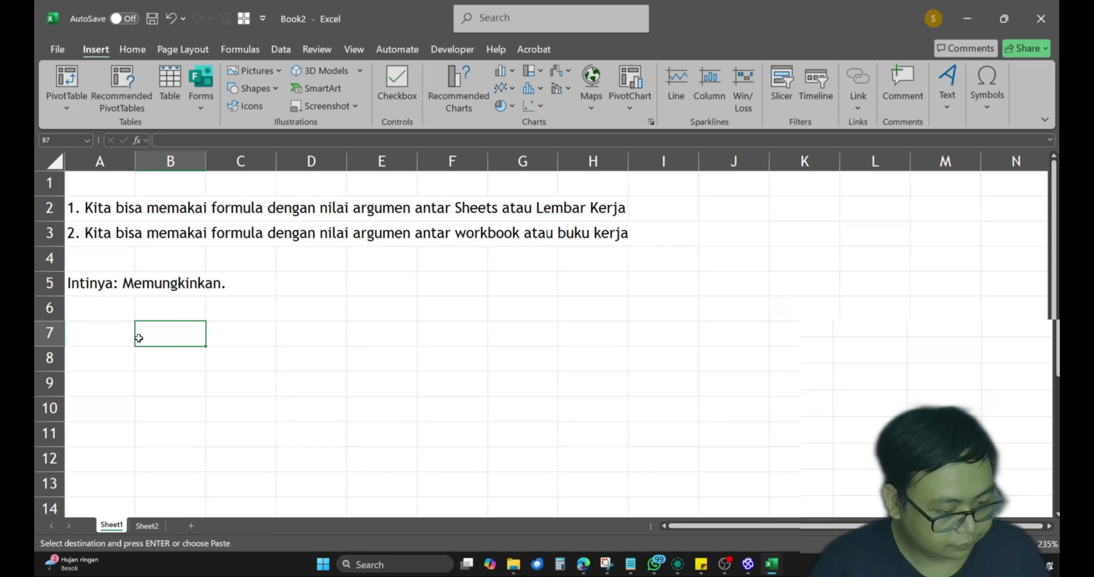
{"action": "type", "text": "Buah\tJumlah Apel\t50 Jeruk\t20 Pisang\t60 Lemon\t40 TOTAL\t170"}
Step: Add a KEY column beside the pasted table, with the header in A7 and the numbers 1 to 4 in A8:A11
{"action": "left_click", "coordinate": [119, 335]}
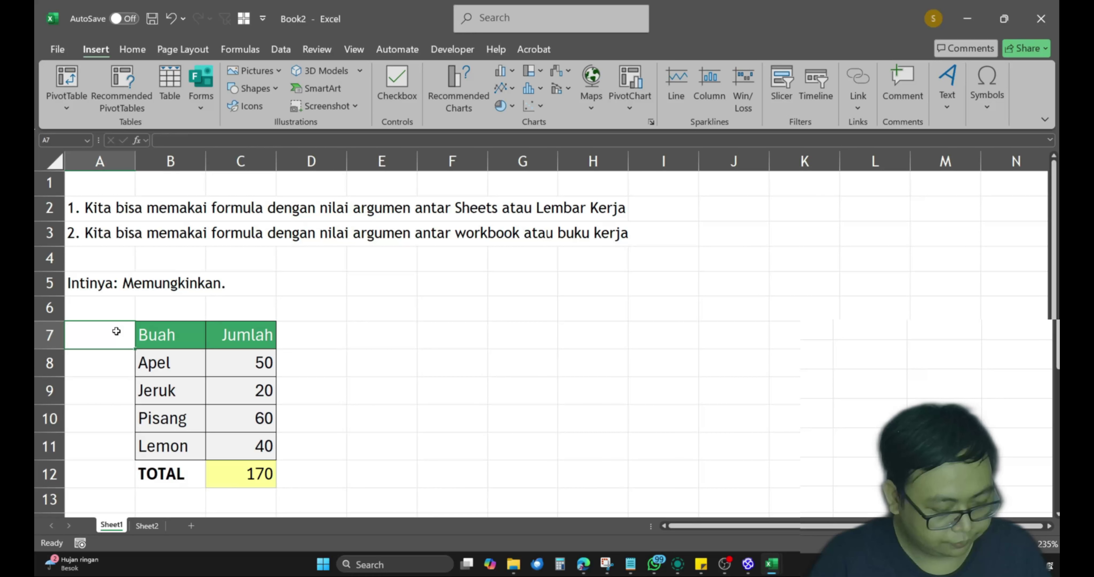
{"action": "type", "text": "KEY"}
{"action": "key", "text": "Return"}
{"action": "type", "text": "1"}
{"action": "key", "text": "Return"}
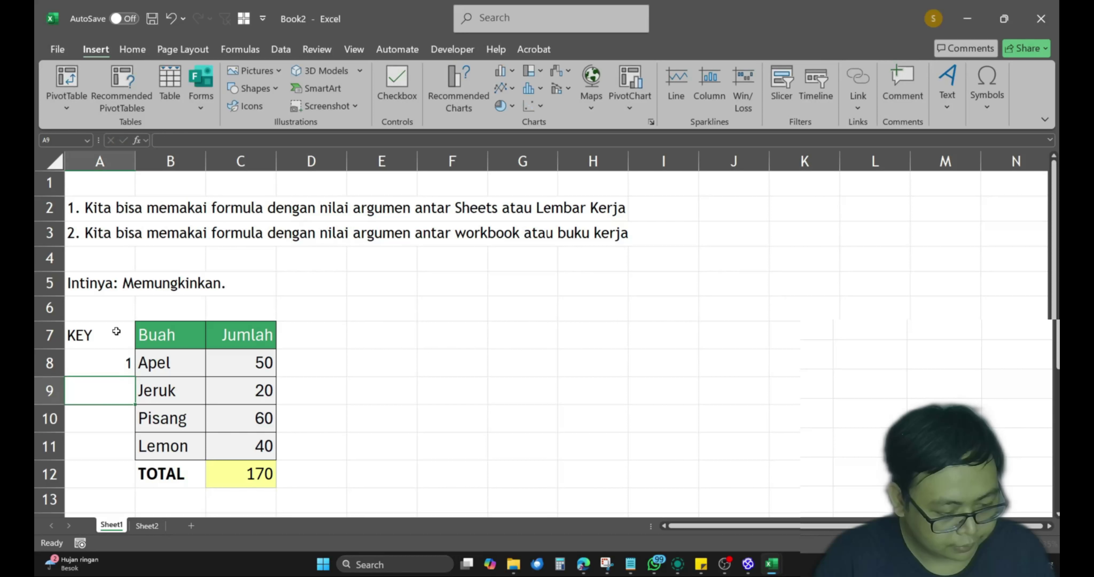
{"action": "type", "text": "2"}
{"action": "key", "text": "Return"}
{"action": "type", "text": "3"}
{"action": "key", "text": "Return"}
{"action": "type", "text": "4"}
{"action": "key", "text": "Tab"}
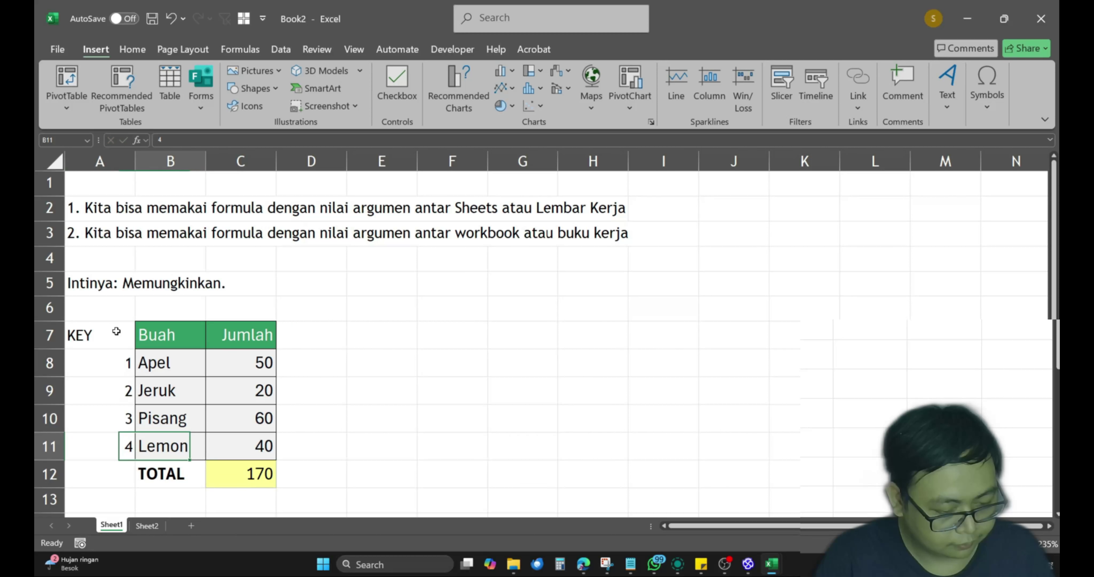
Step: Copy only the formatting of the Lemon cell B11 onto the key column A7:A11
{"action": "key", "text": "ctrl+c"}
{"action": "key", "text": "Left"}
{"action": "key", "text": "shift+Up"}
{"action": "key", "text": "shift+Up"}
{"action": "key", "text": "shift+Up"}
{"action": "key", "text": "shift+Up"}
{"action": "key", "text": "ctrl+alt+v"}
{"action": "key", "text": "t"}
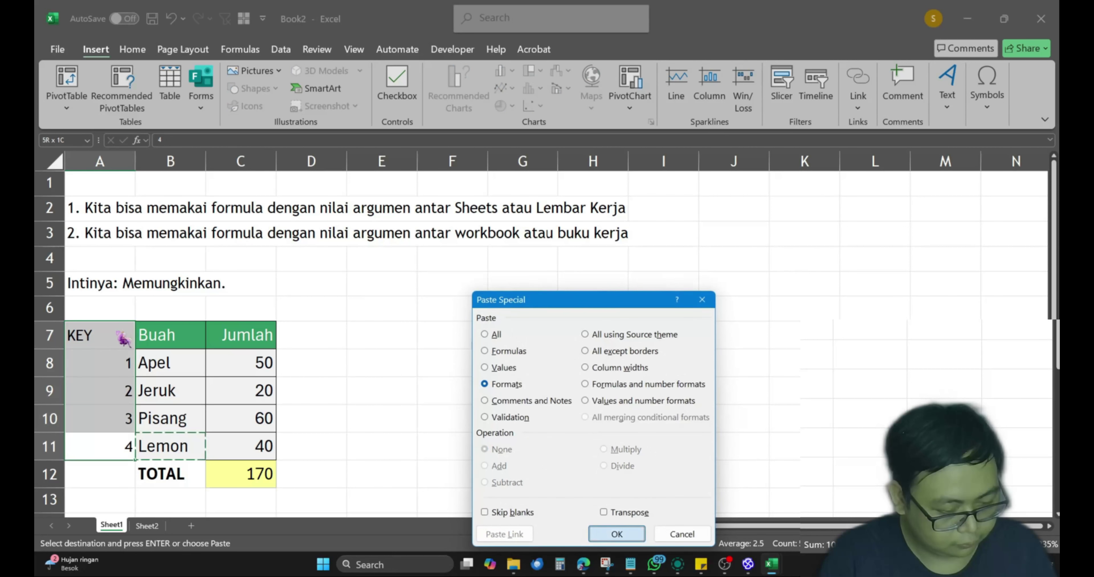
{"action": "key", "text": "Return"}
Step: Copy only the formatting of the Buah header cell B7 onto the KEY header in A7
{"action": "key", "text": "ctrl+Up"}
{"action": "key", "text": "Right"}
{"action": "key", "text": "ctrl+c"}
{"action": "key", "text": "Left"}
{"action": "key", "text": "ctrl+alt+v"}
{"action": "key", "text": "t"}
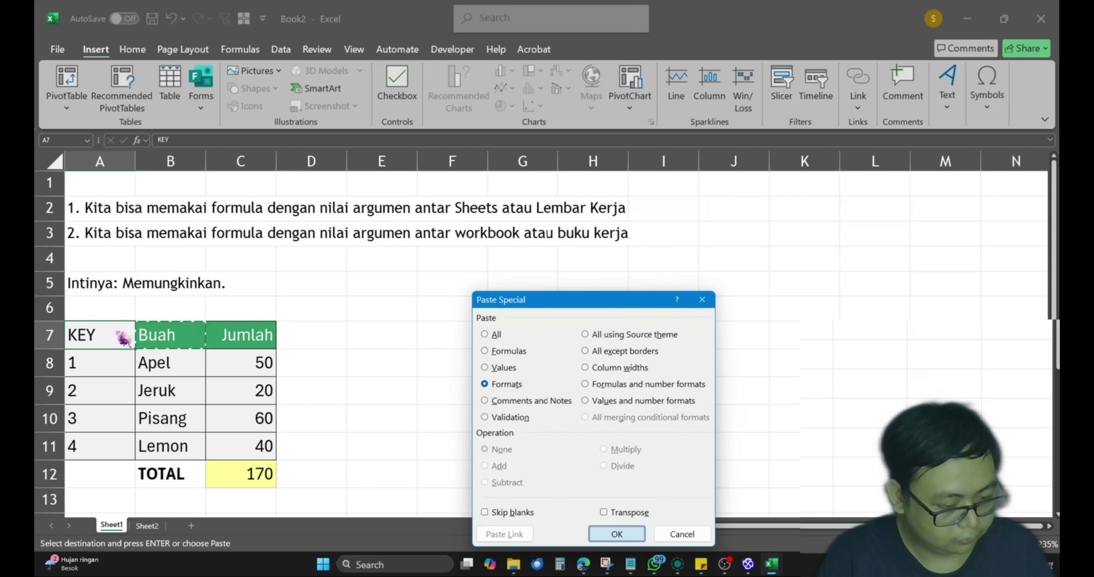
{"action": "key", "text": "Return"}
Step: In Book1, insert blank cells at A1:A6 with the fruit table shifted right, and enter the header KEY in A1
{"action": "key", "text": "ctrl+Tab"}
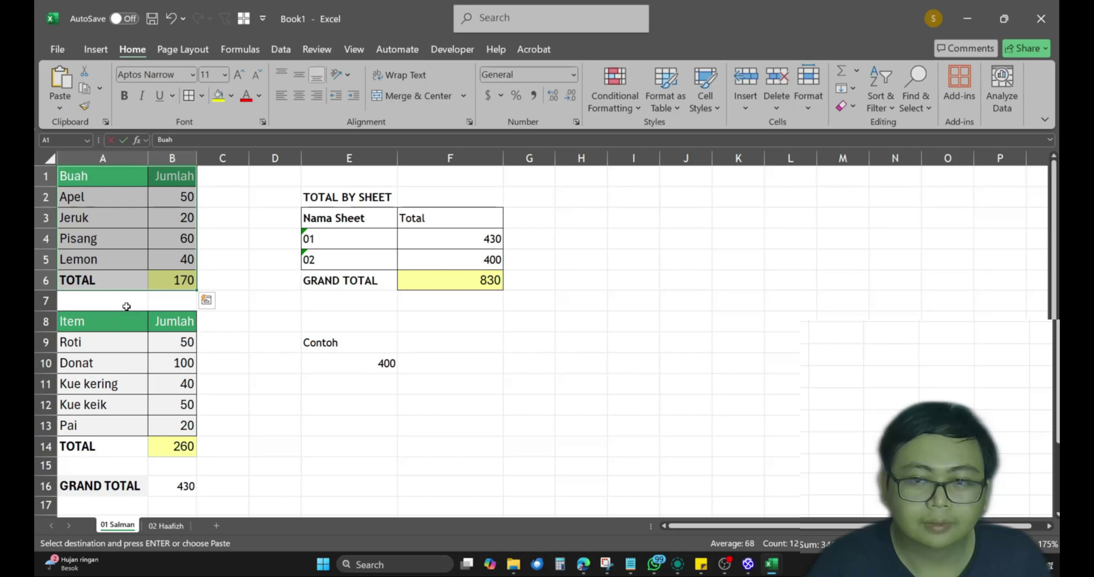
{"action": "left_click", "coordinate": [95, 157]}
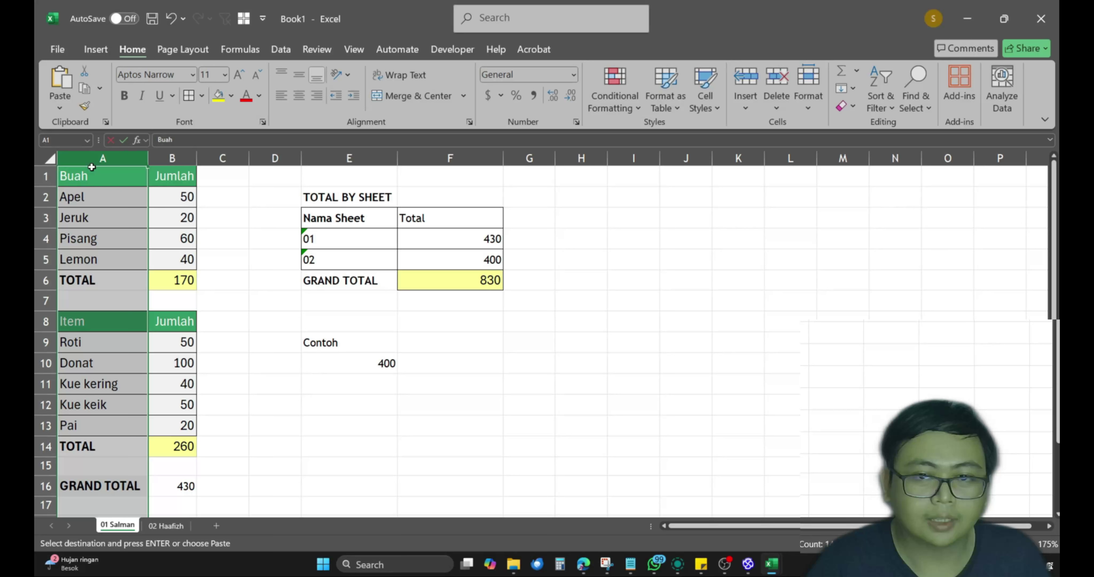
{"action": "right_click", "coordinate": [96, 158]}
{"action": "left_click", "coordinate": [140, 239]}
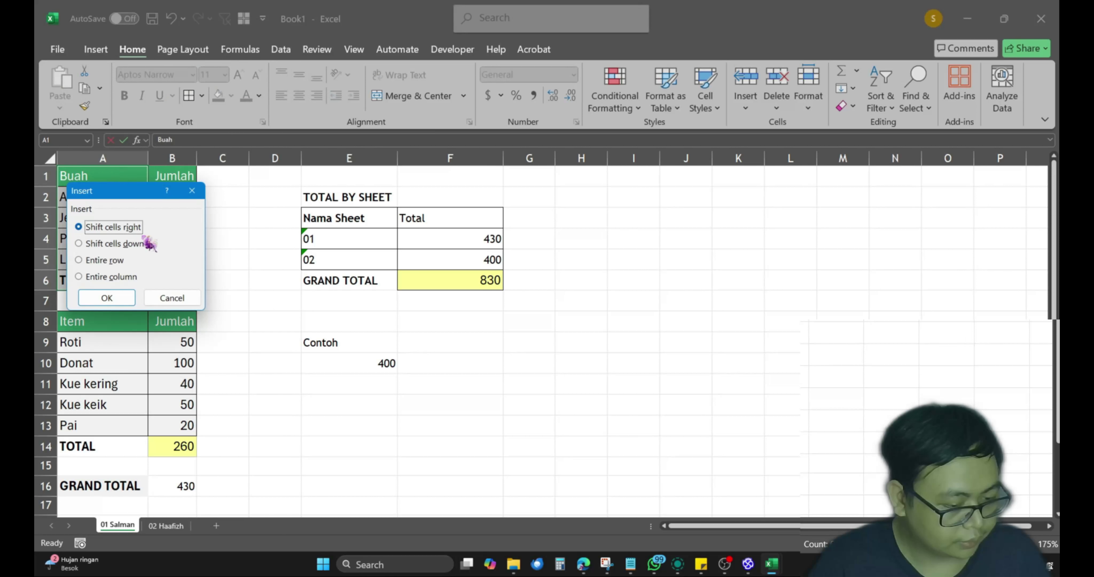
{"action": "left_click", "coordinate": [129, 293]}
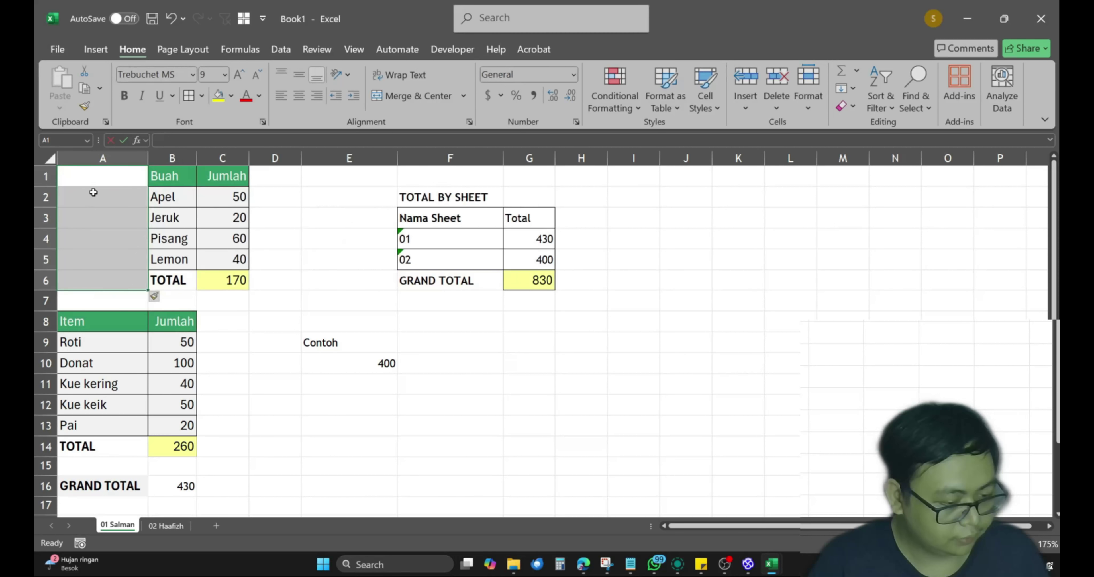
{"action": "type", "text": "KEY"}
{"action": "key", "text": "Tab"}
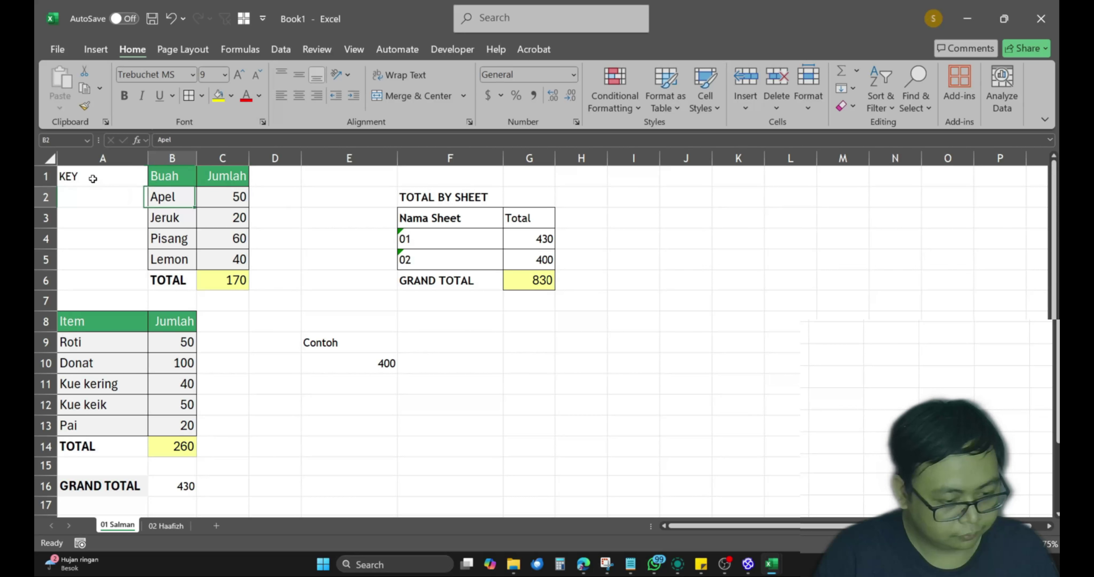
Step: Copy only the formatting of the Buah column B1:B6 onto the new KEY cells A1:A6
{"action": "key", "text": "ctrl+v"}
{"action": "key", "text": "ctrl+c"}
{"action": "left_click", "coordinate": [93, 178]}
{"action": "key", "text": "shift+Down"}
{"action": "key", "text": "shift+Down"}
{"action": "key", "text": "shift+Down"}
{"action": "key", "text": "shift+Down"}
{"action": "key", "text": "shift+Down"}
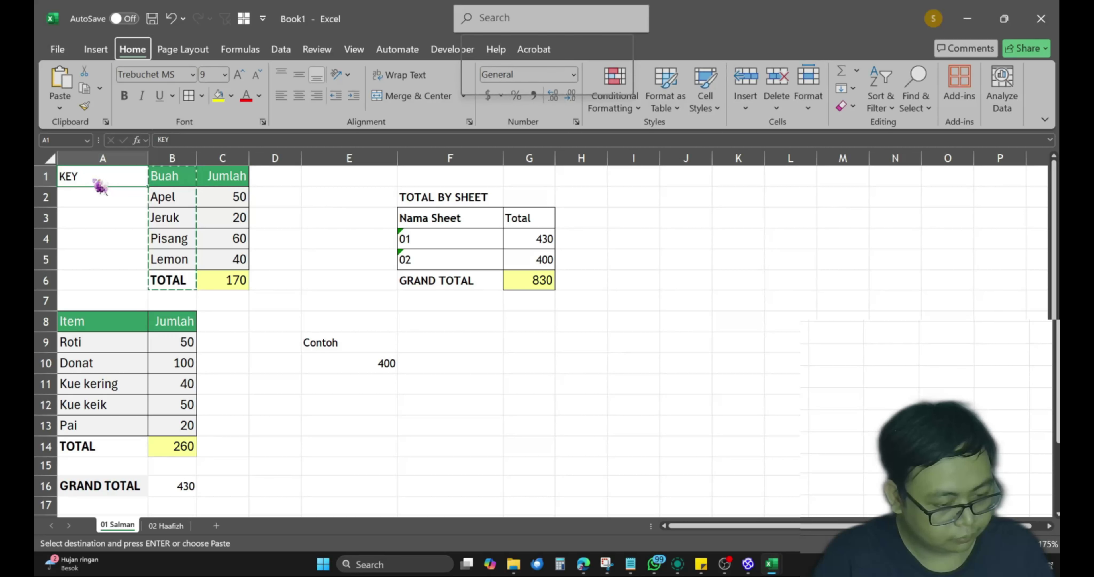
{"action": "key", "text": "ctrl+alt+v"}
{"action": "key", "text": "t"}
{"action": "key", "text": "Return"}
Step: Number the fruits 1 to 4 in the KEY cells A2:A5
{"action": "left_click", "coordinate": [94, 201]}
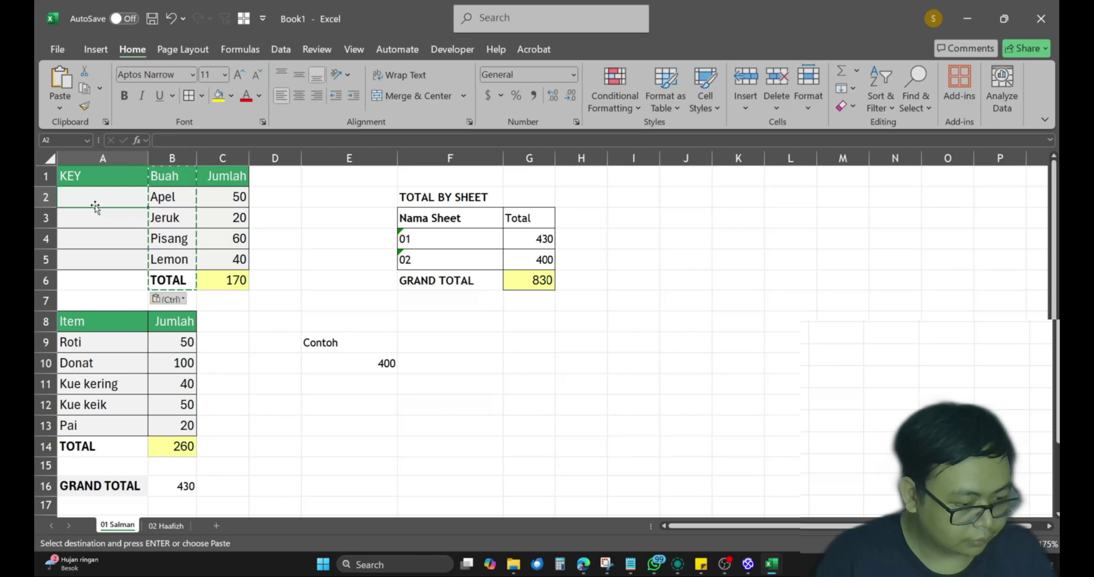
{"action": "type", "text": "1"}
{"action": "key", "text": "Return"}
{"action": "type", "text": "2"}
{"action": "key", "text": "Return"}
{"action": "type", "text": "3"}
{"action": "key", "text": "Return"}
{"action": "type", "text": "4"}
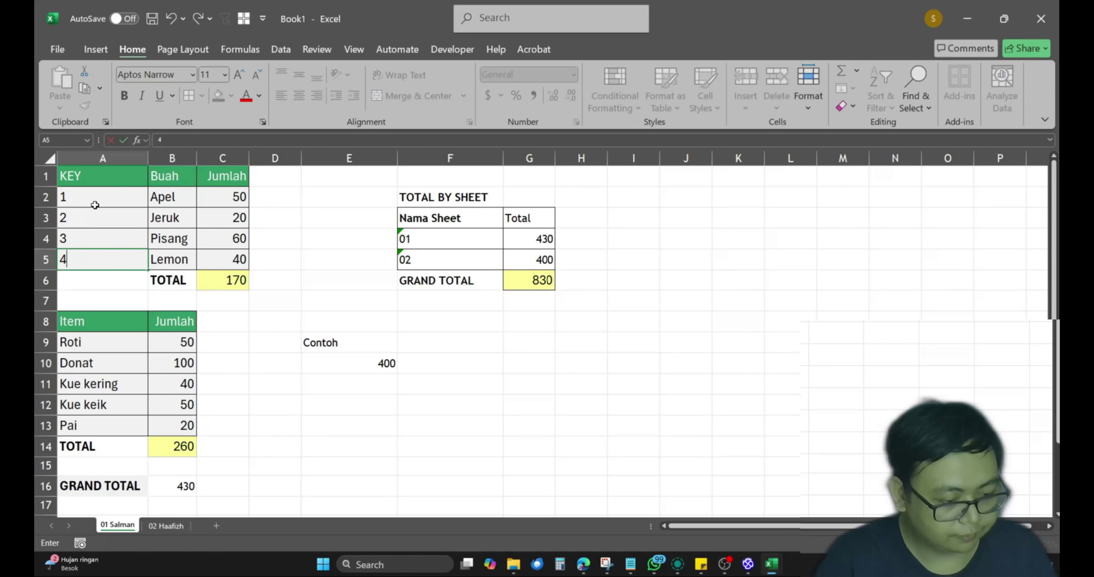
{"action": "key", "text": "Return"}
Step: In Book2, clear the fruit names and amounts in B8:C11
{"action": "key", "text": "alt+Tab"}
{"action": "key", "text": "Down"}
{"action": "key", "text": "Right"}
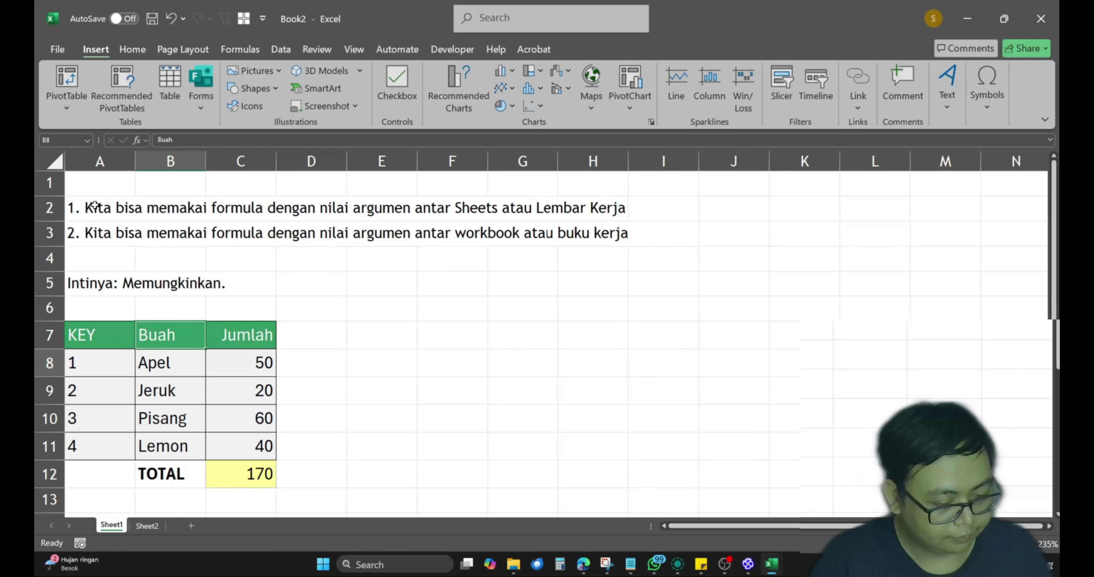
{"action": "key", "text": "shift+Down"}
{"action": "key", "text": "shift+Down"}
{"action": "key", "text": "shift+Down"}
{"action": "key", "text": "shift+Right"}
{"action": "key", "text": "Delete"}
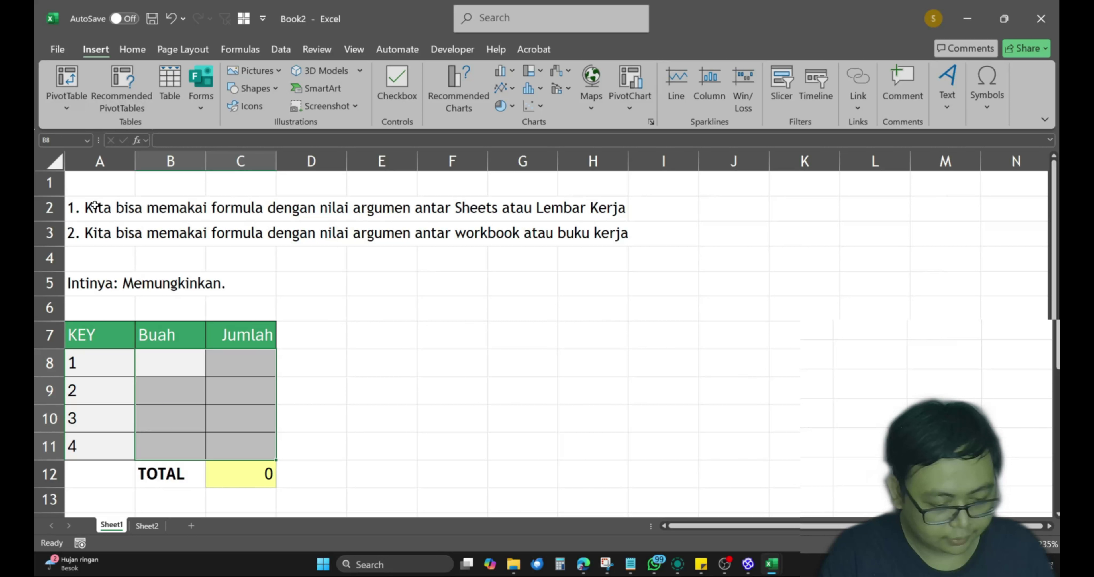
Step: Start a VLOOKUP formula in B8 with the key in A8 as its lookup value
{"action": "key", "text": "Up"}
{"action": "key", "text": "Down"}
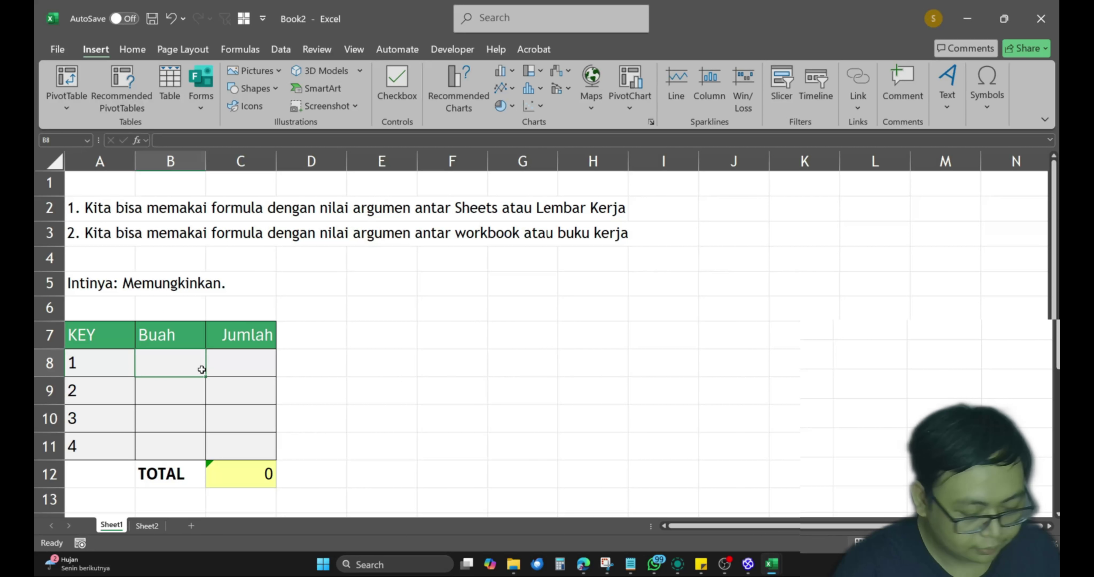
{"action": "type", "text": "="}
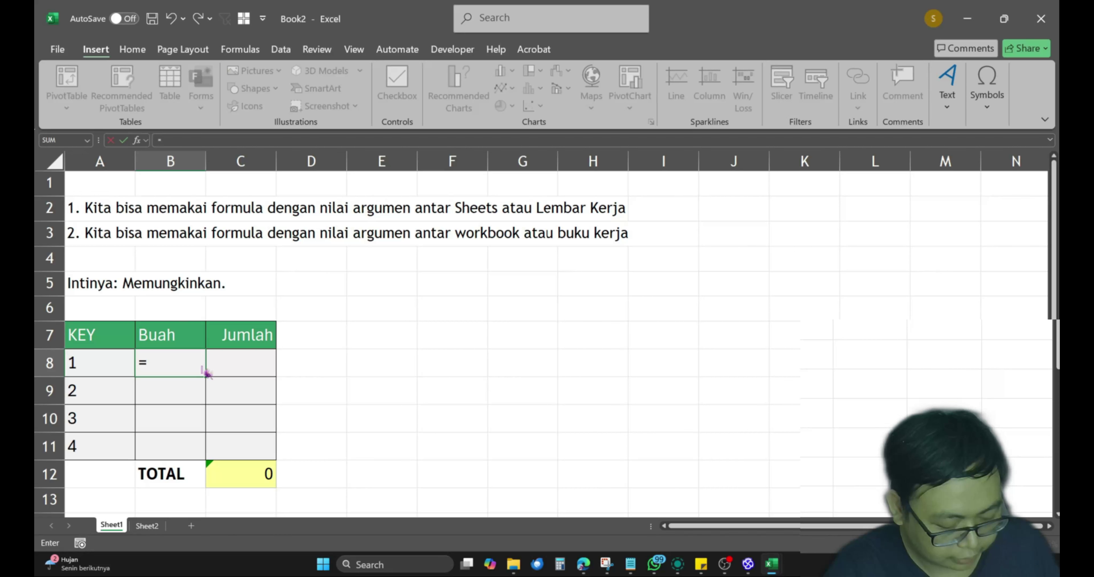
{"action": "type", "text": "VLOOKU"}
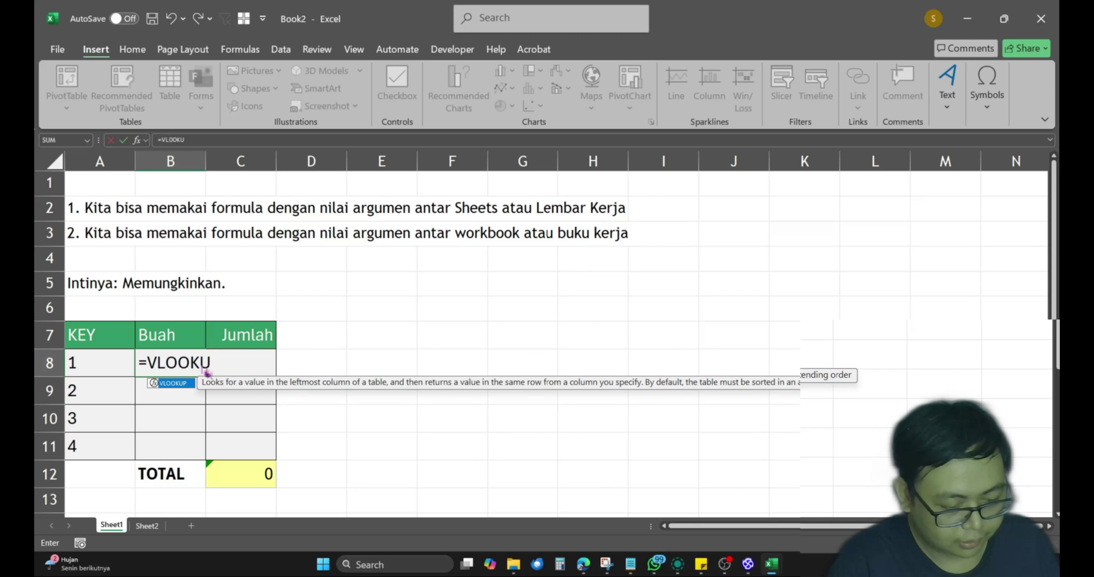
{"action": "type", "text": "P("}
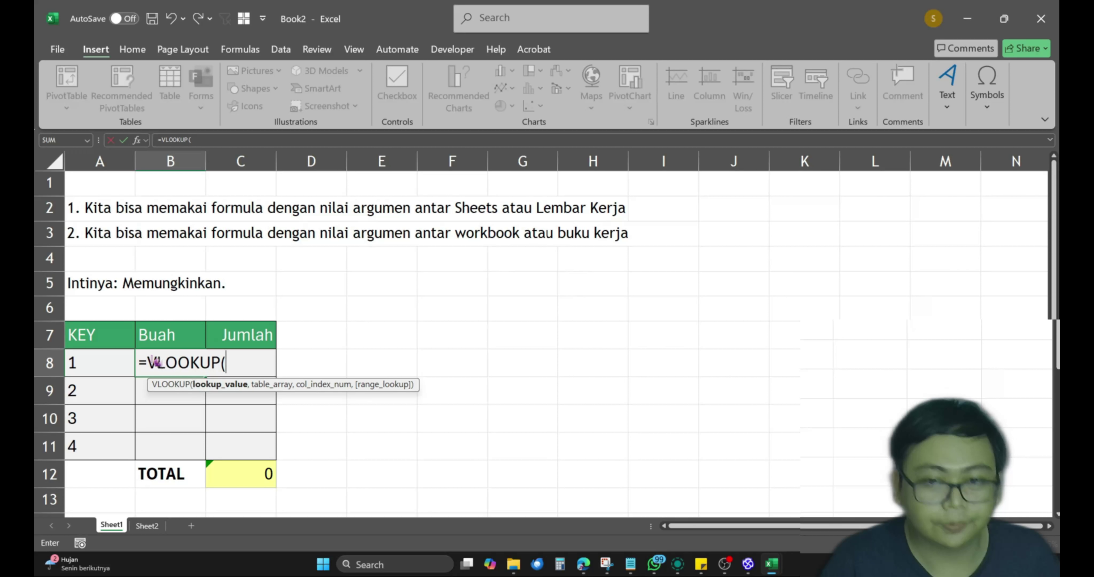
{"action": "left_click", "coordinate": [97, 362]}
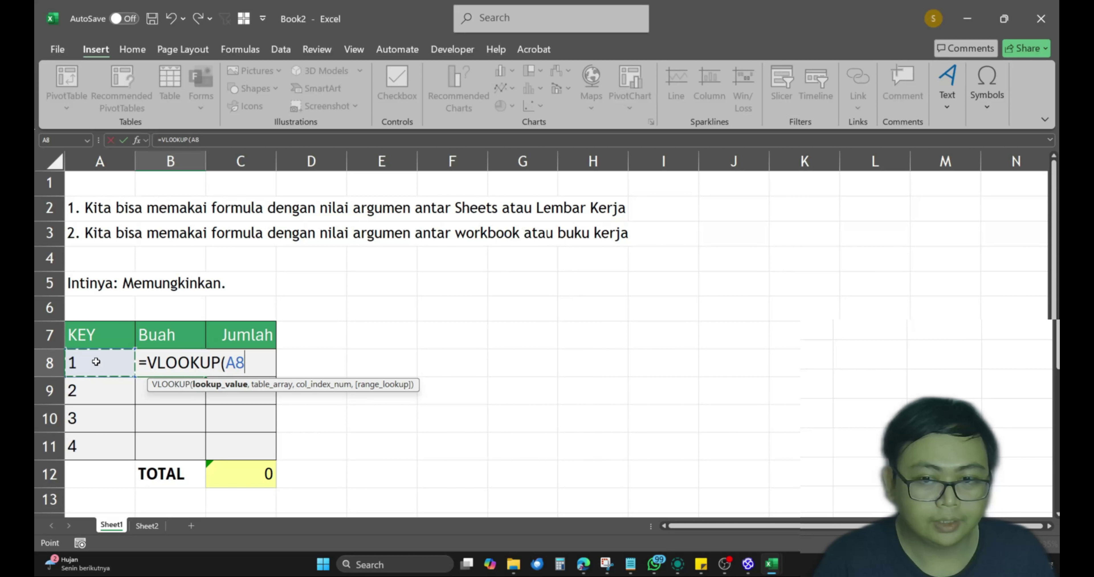
{"action": "type", "text": ","}
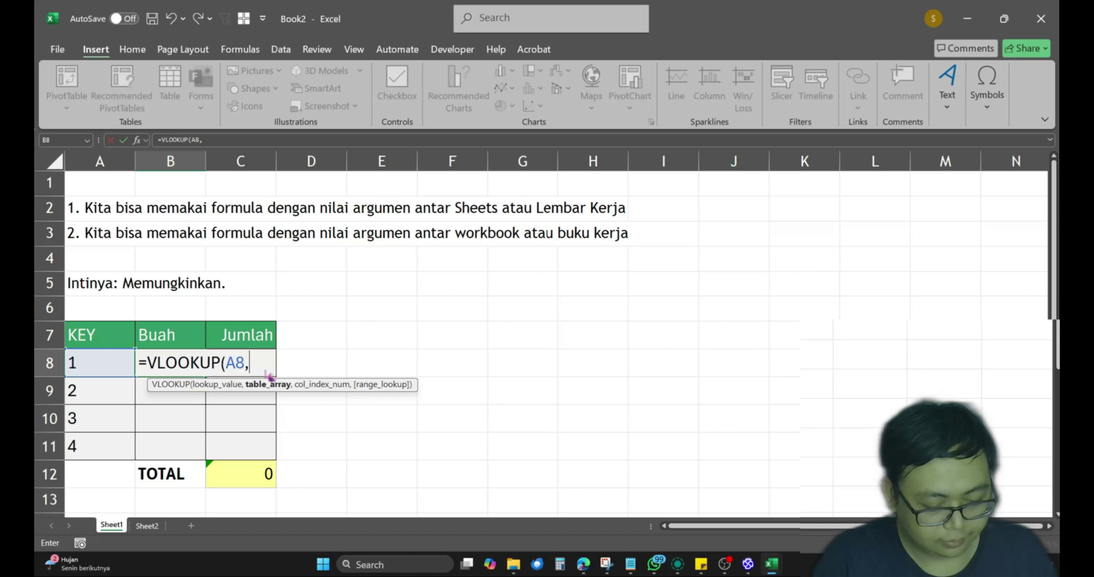
Step: Complete the VLOOKUP with $A$1:$C$5 on Book1's first sheet as table array, column index 2 and FALSE for an exact match
{"action": "mouse_move", "coordinate": [769, 565]}
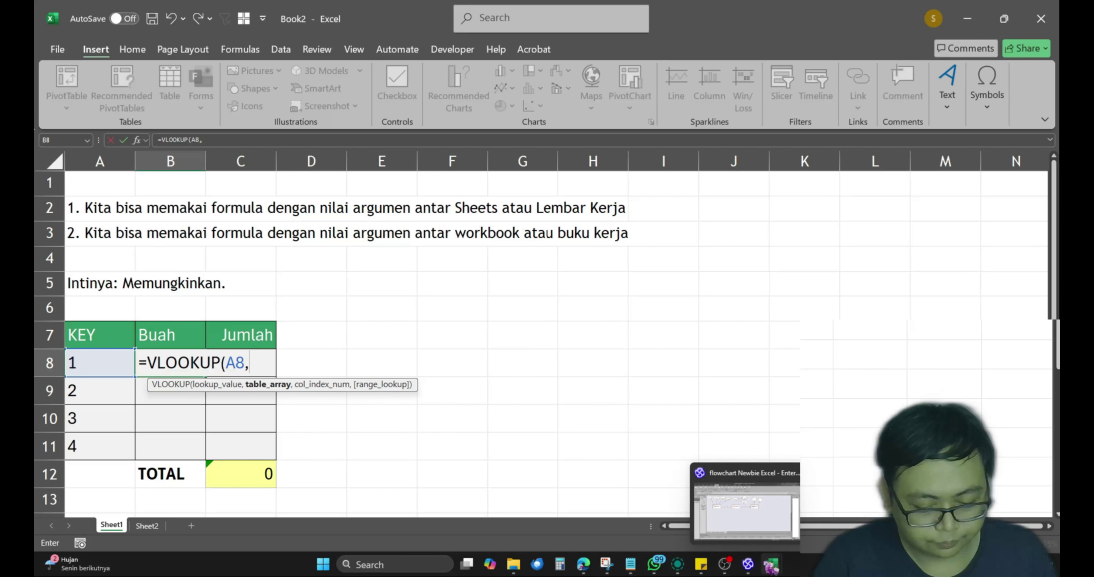
{"action": "left_click", "coordinate": [714, 505]}
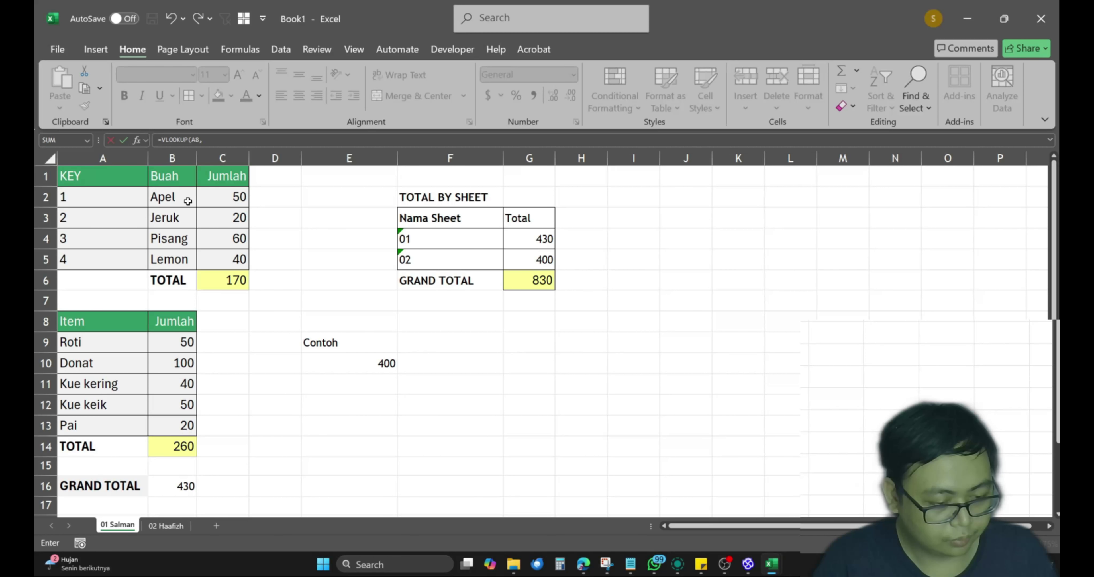
{"action": "left_click", "coordinate": [85, 178]}
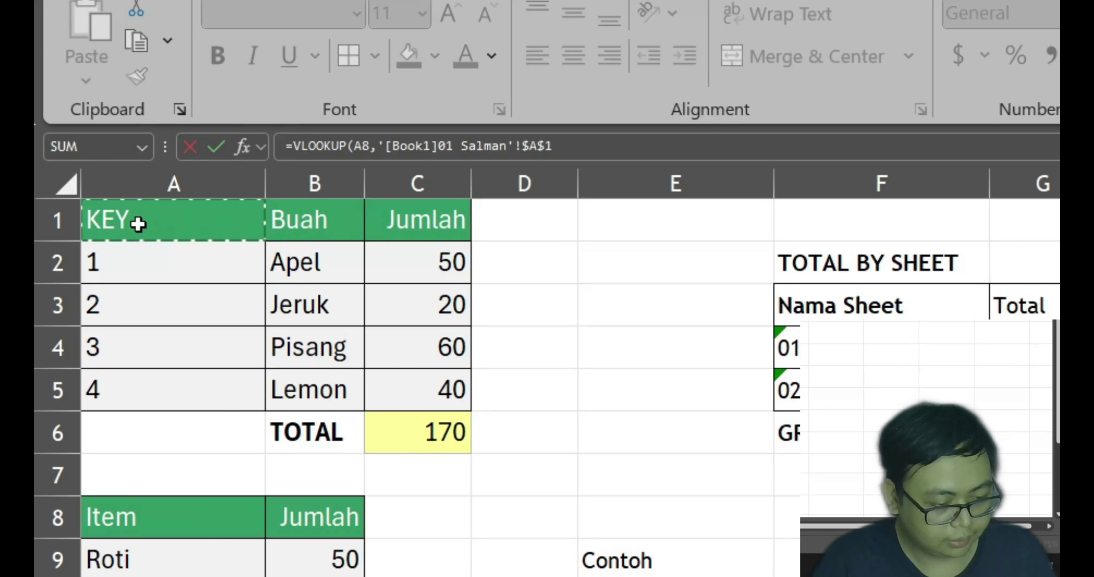
{"action": "left_click_drag", "start_coordinate": [138, 223], "coordinate": [414, 389]}
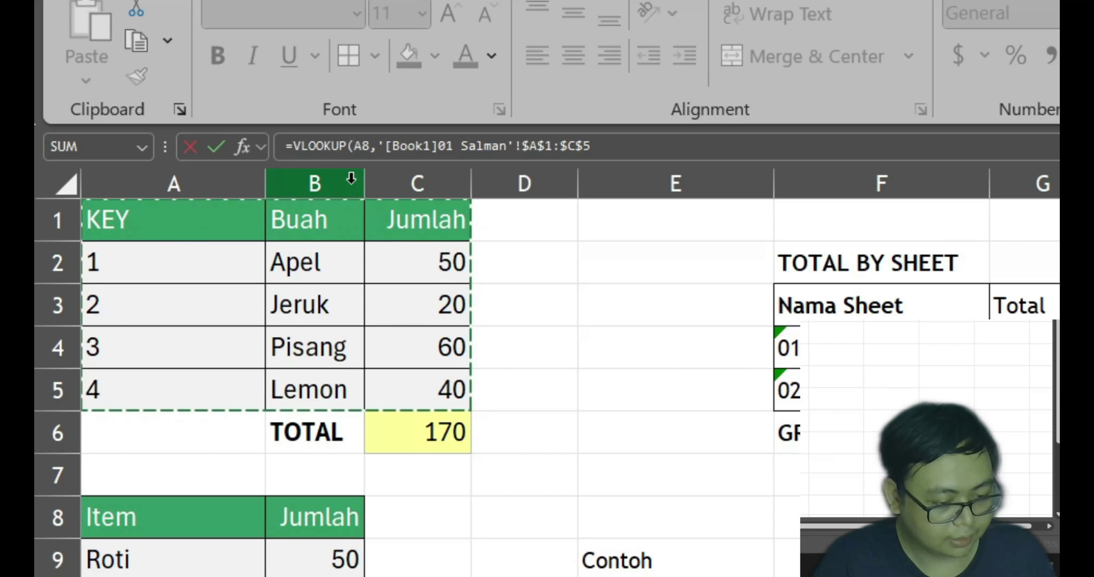
{"action": "type", "text": ",2"}
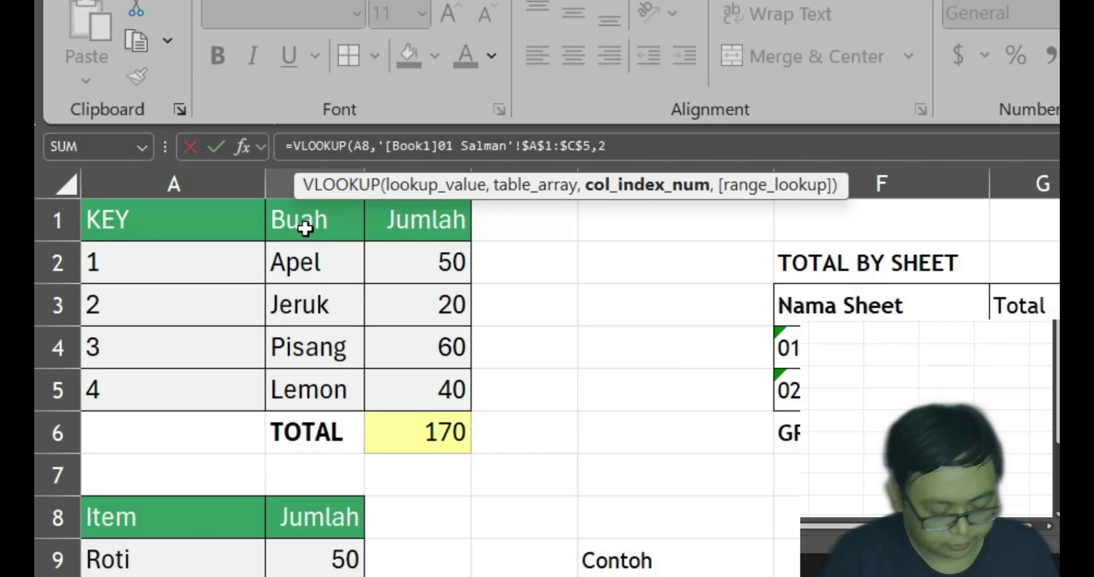
{"action": "type", "text": ","}
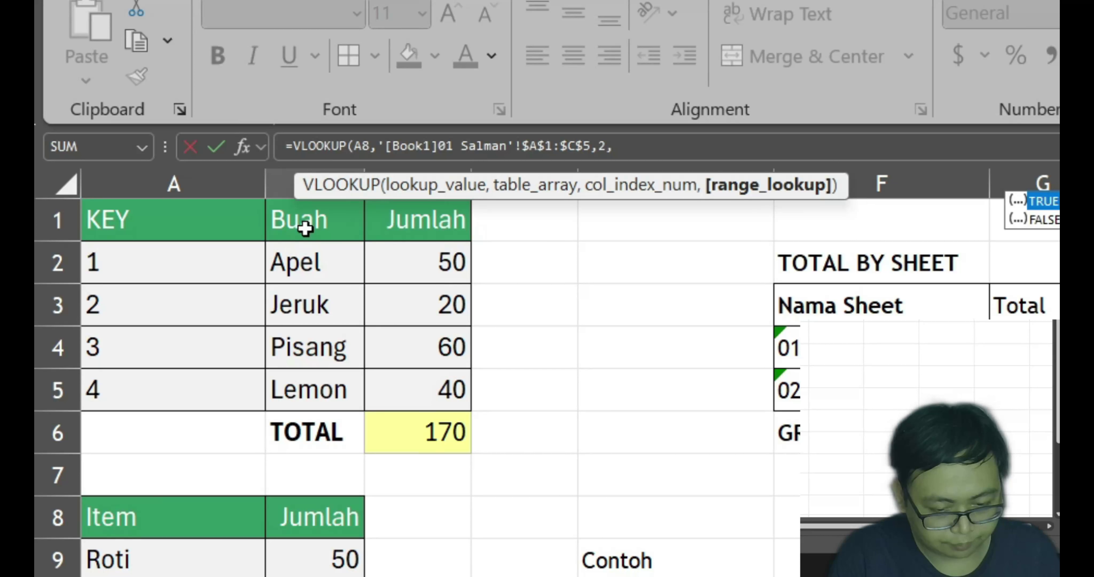
{"action": "type", "text": "FALSE"}
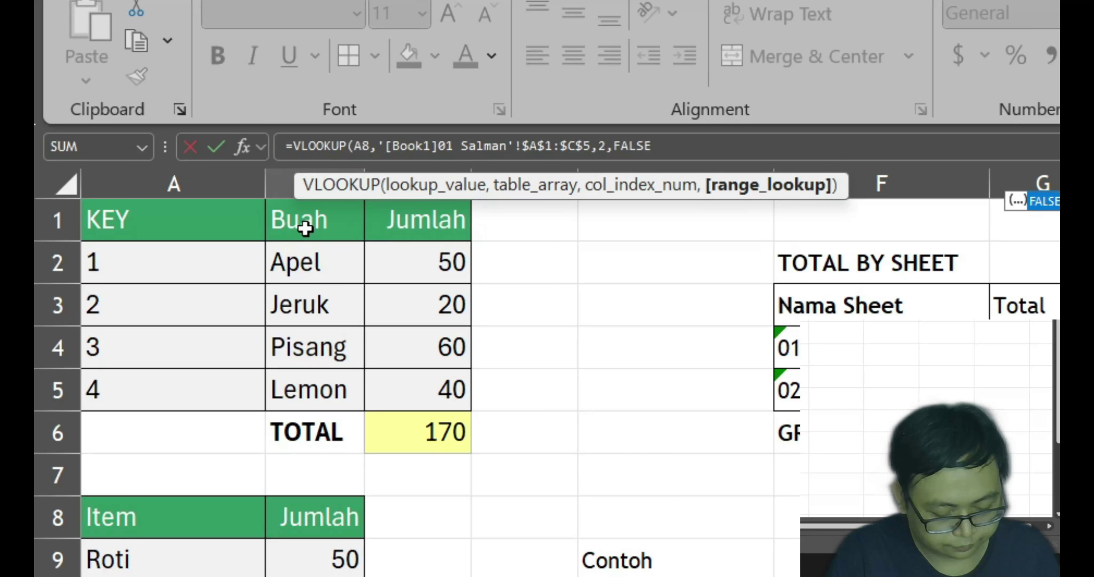
{"action": "type", "text": ")"}
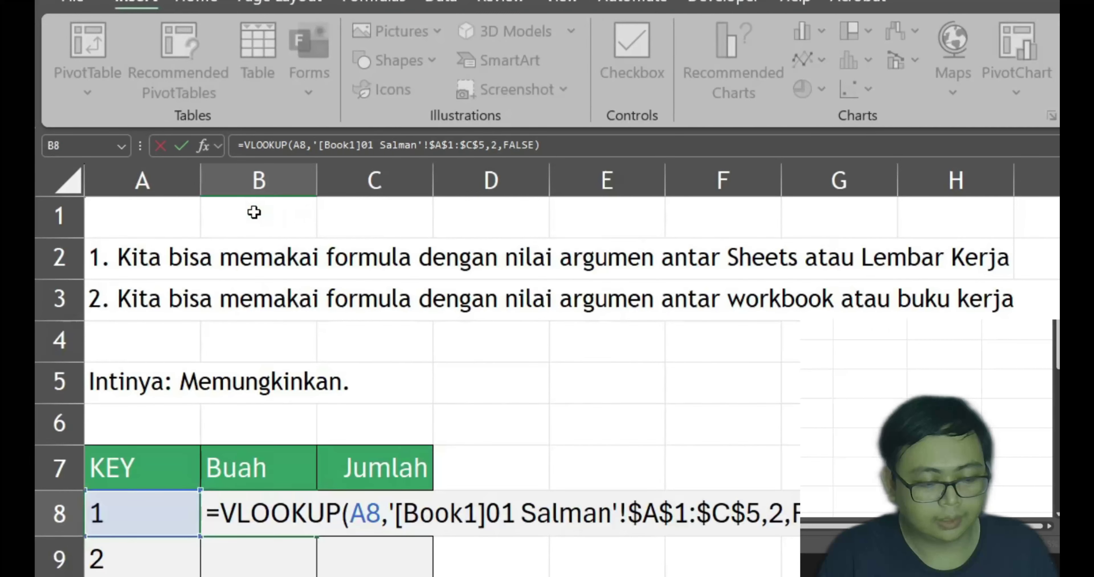
{"action": "key", "text": "Return"}
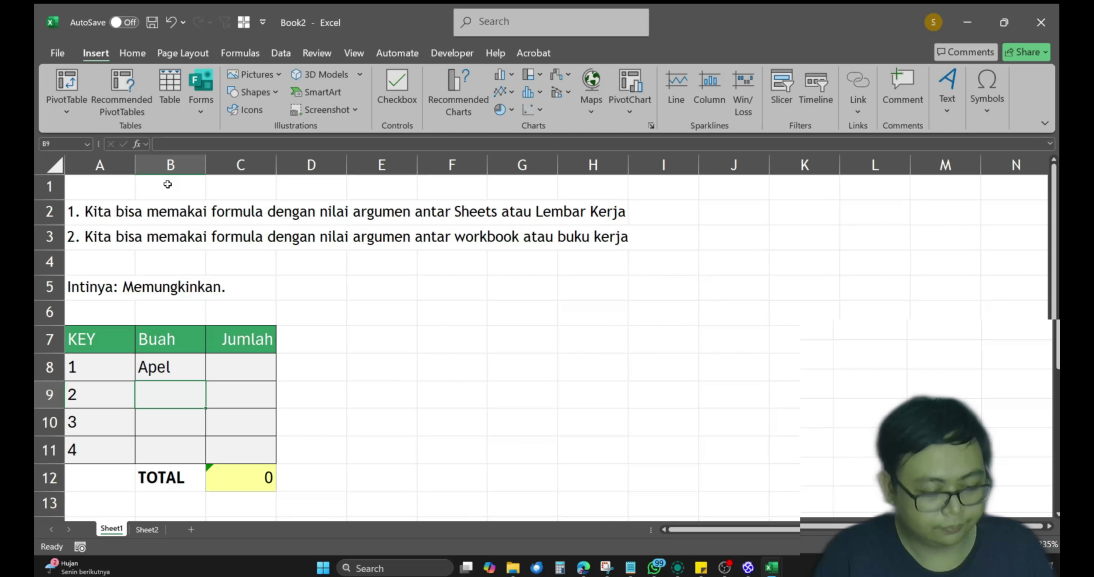
Step: Copy the VLOOKUP formula from B8 into B9:B11 for the remaining fruits
{"action": "key", "text": "Up"}
{"action": "key", "text": "ctrl+c"}
{"action": "key", "text": "Down"}
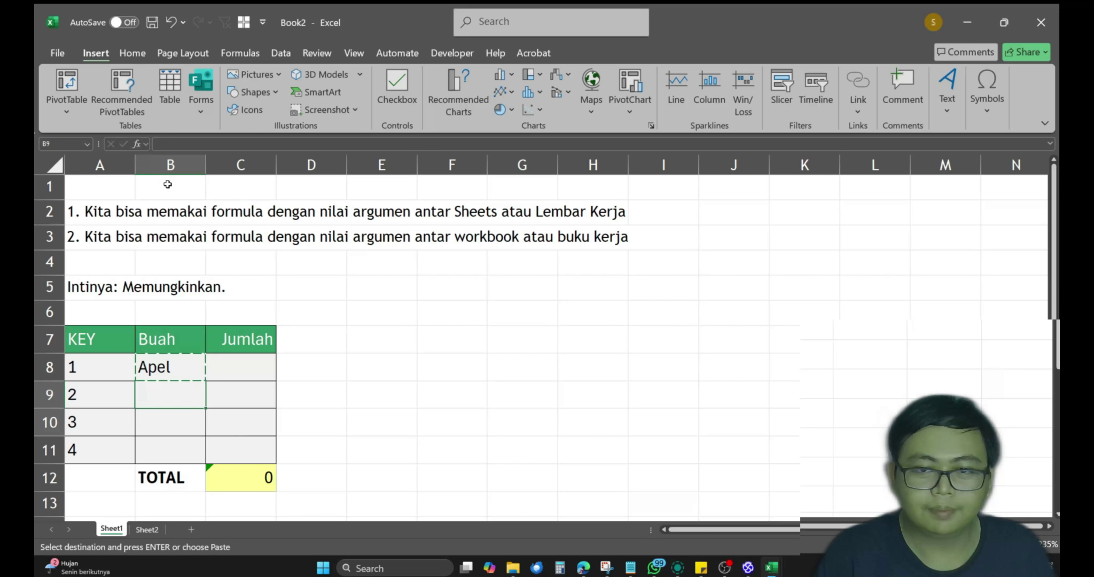
{"action": "key", "text": "shift+Down"}
{"action": "key", "text": "shift+Down"}
{"action": "key", "text": "ctrl+v"}
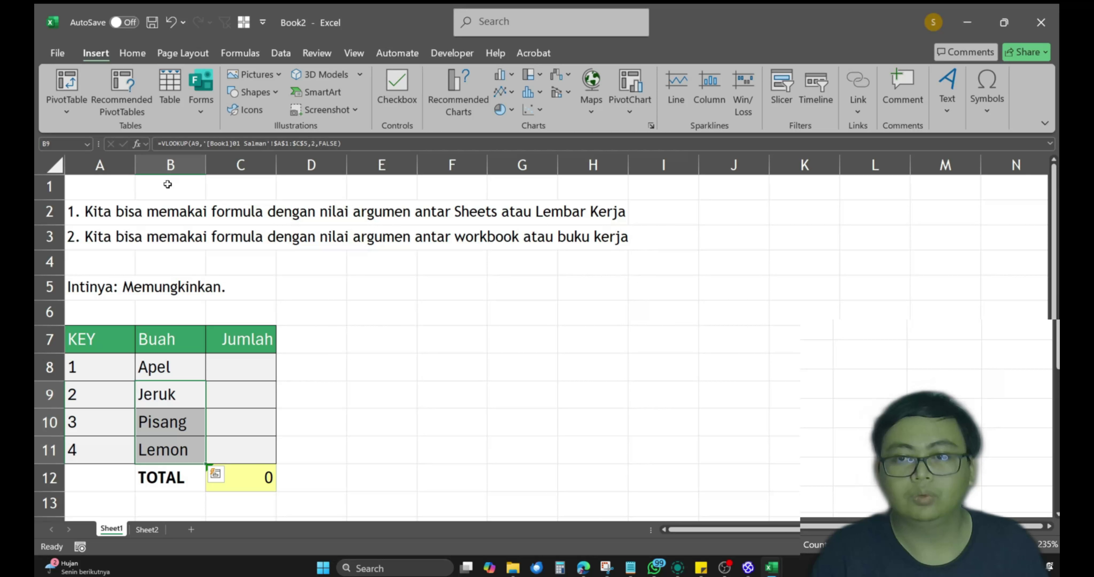
Step: Reuse B8's VLOOKUP formula in C8 with its original A8 lookup value and the column index set to 3
{"action": "key", "text": "Up"}
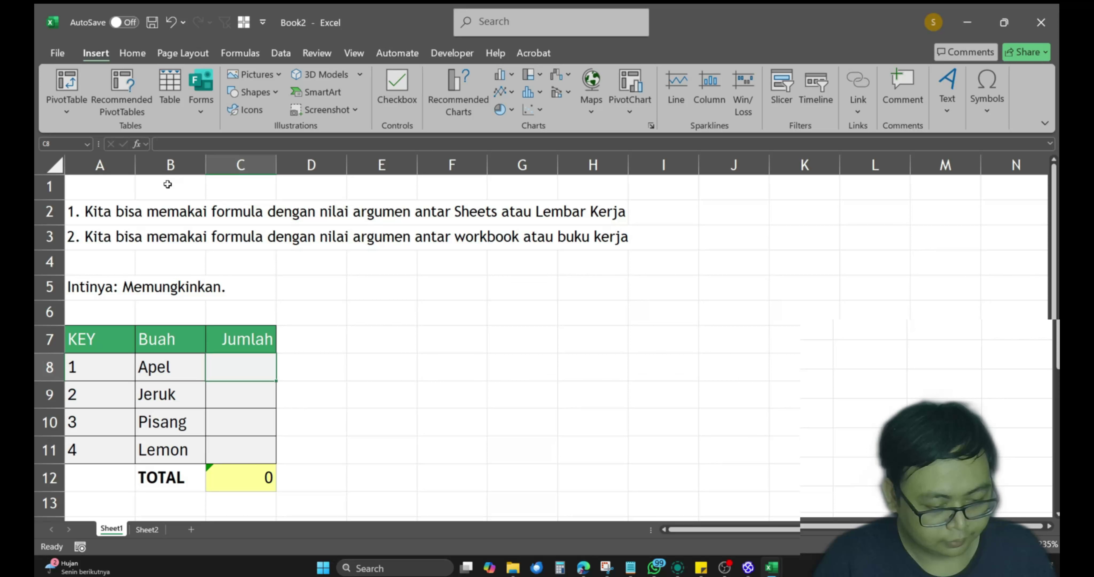
{"action": "left_click", "coordinate": [361, 144]}
{"action": "key", "text": "Tab"}
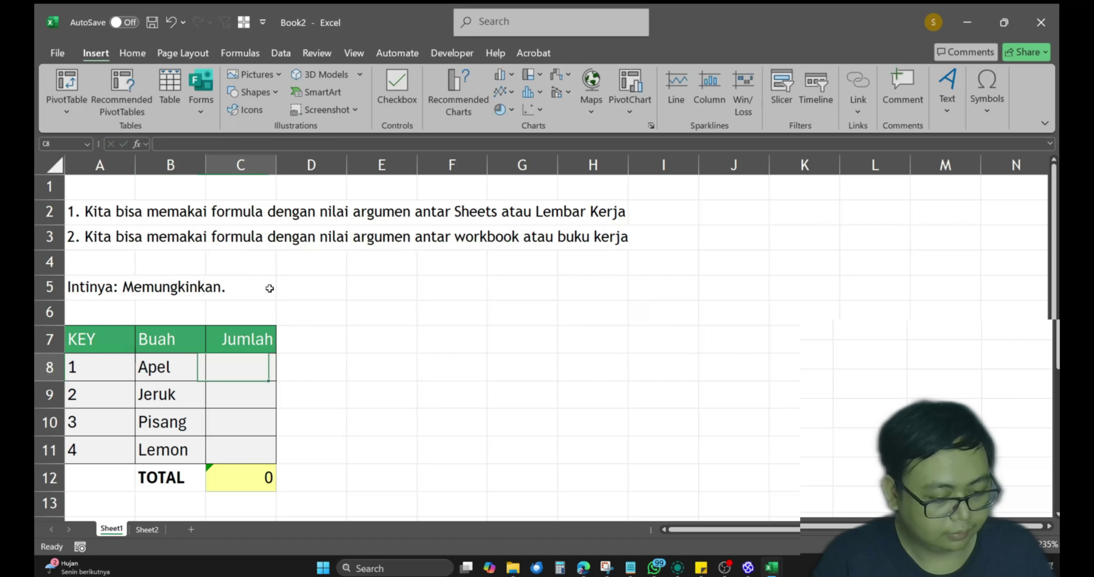
{"action": "key", "text": "F2"}
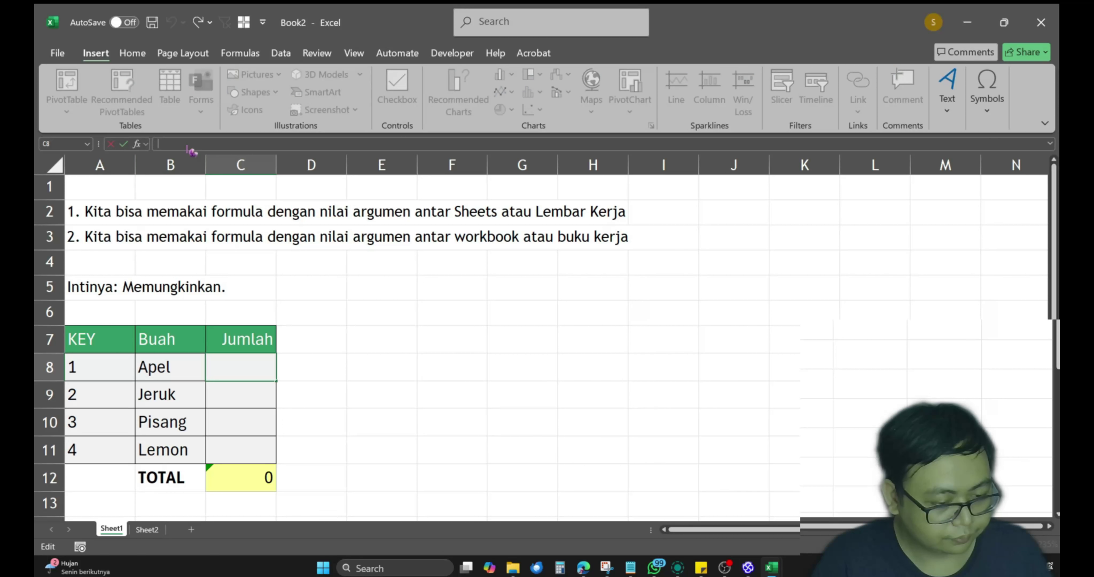
{"action": "key", "text": "ctrl+v"}
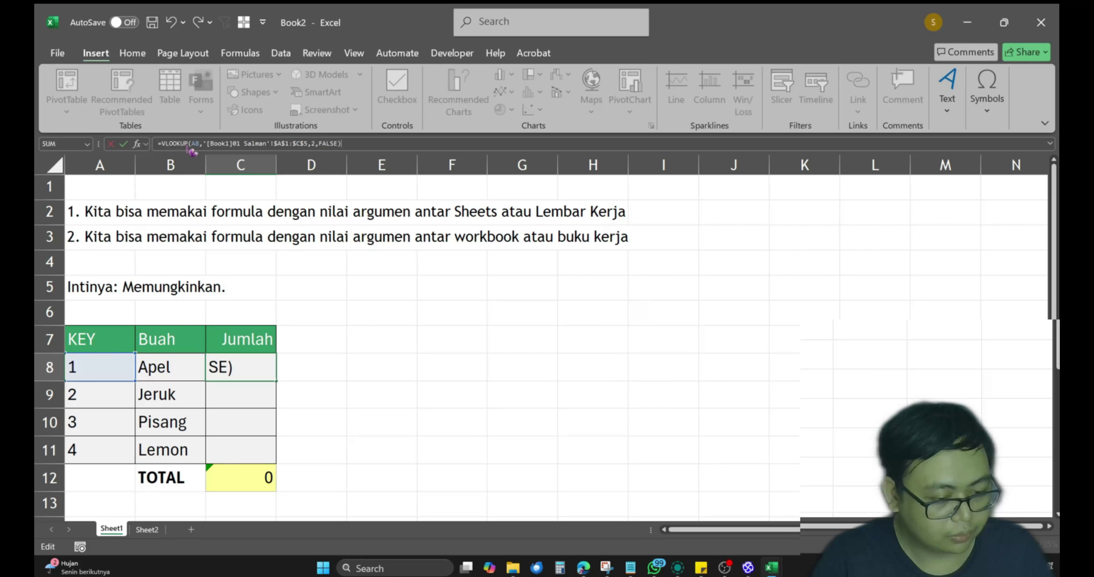
{"action": "left_click", "coordinate": [318, 145]}
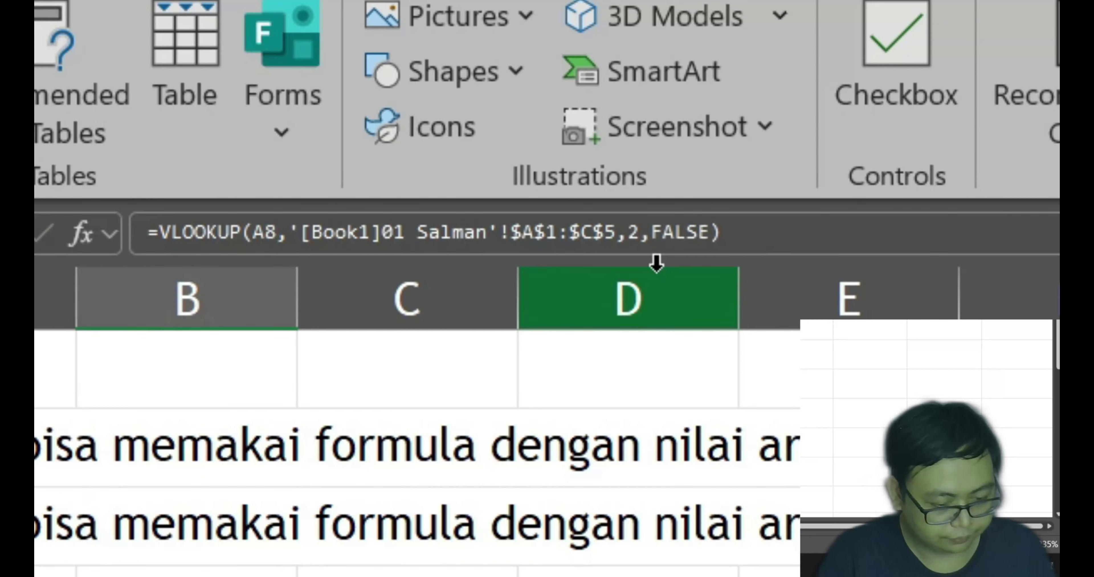
{"action": "key", "text": "BackSpace"}
{"action": "type", "text": "3"}
{"action": "key", "text": "ctrl+Return"}
Step: Copy the amount formula from C8 into C9:C11 for the remaining fruits
{"action": "key", "text": "ctrl+c"}
{"action": "key", "text": "shift+Down"}
{"action": "key", "text": "shift+Down"}
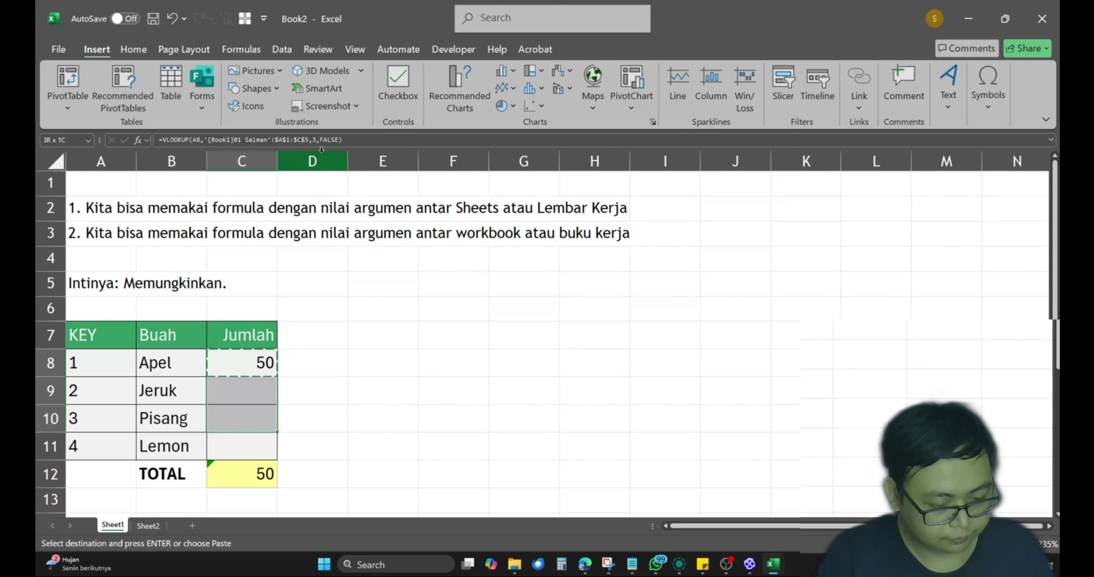
{"action": "key", "text": "shift+Down"}
{"action": "key", "text": "Return"}
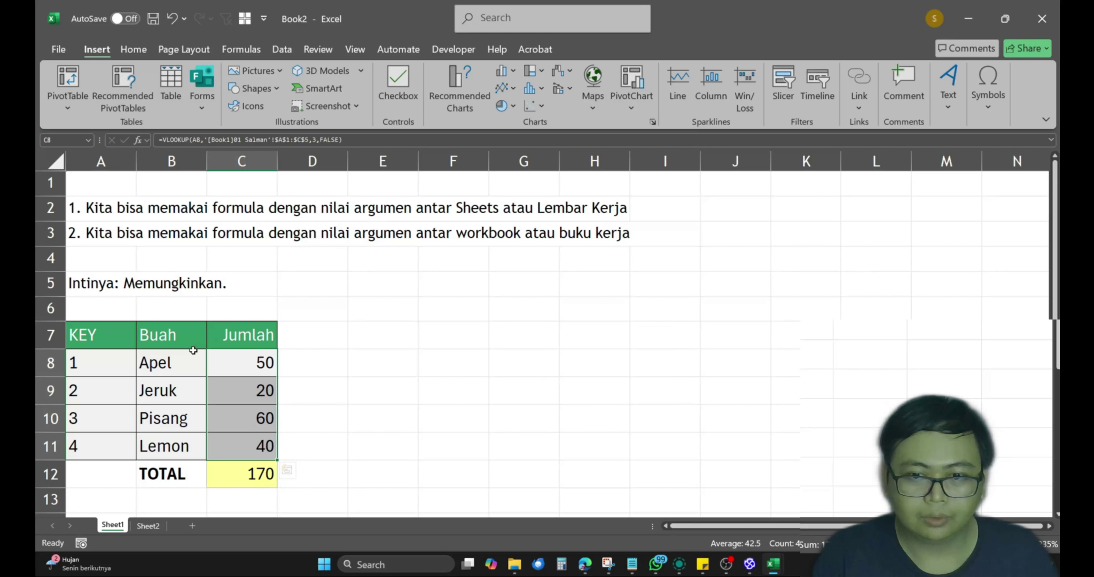
Step: Copy the fruit table A7:C12 from Sheet1 to Sheet2, starting at A1
{"action": "left_click", "coordinate": [185, 363]}
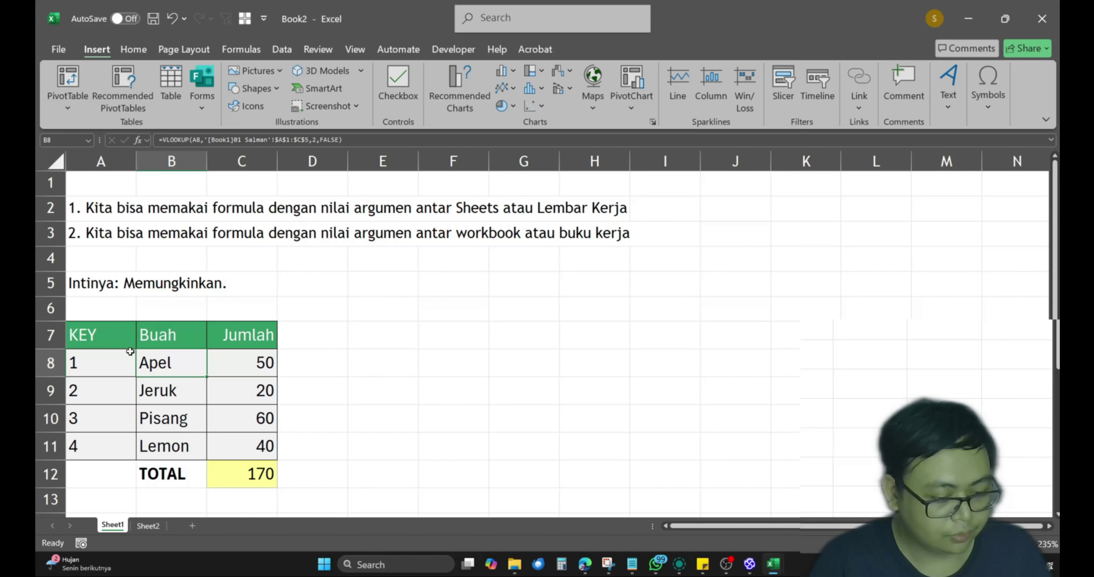
{"action": "left_click_drag", "start_coordinate": [118, 341], "coordinate": [266, 460]}
{"action": "key", "text": "ctrl+c"}
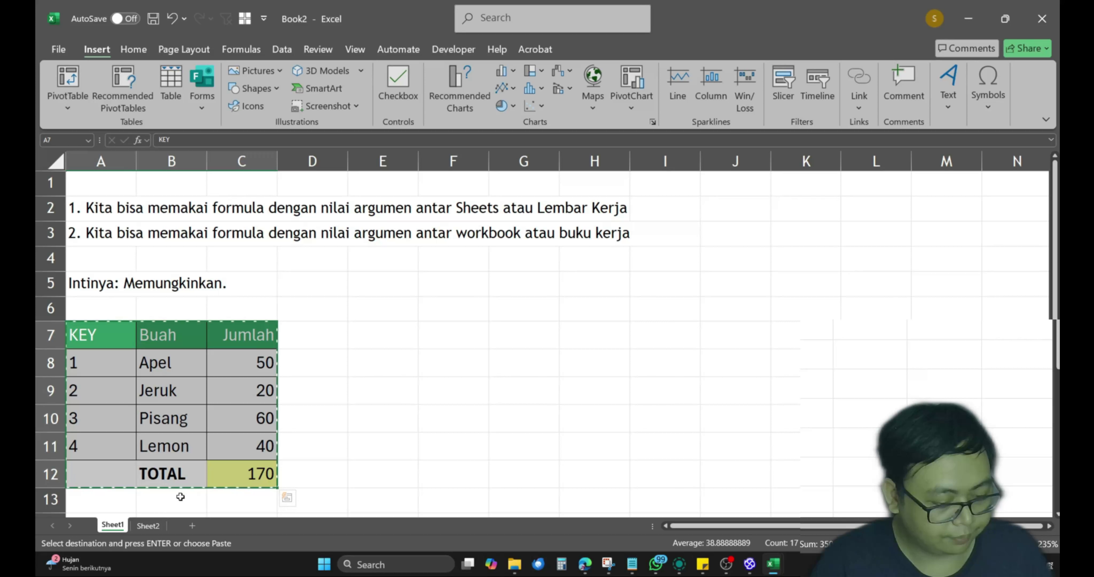
{"action": "left_click", "coordinate": [148, 525]}
{"action": "key", "text": "ctrl+v"}
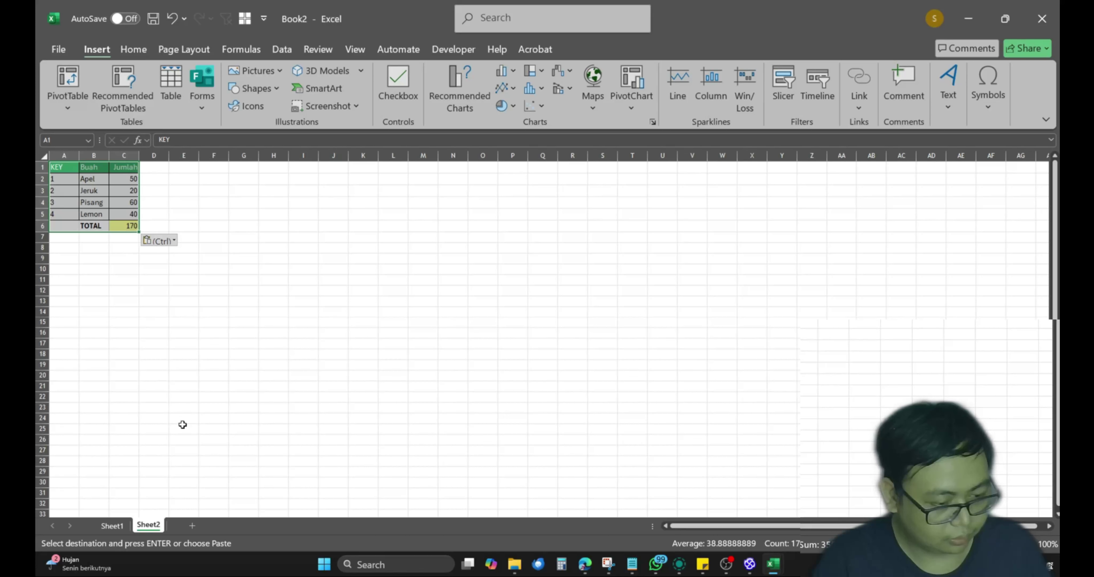
{"action": "scroll", "coordinate": [163, 327], "scroll_direction": "up", "scroll_amount": 7, "text": "ctrl"}
Step: Fit Sheet2's column widths to their contents and clear the fruit names and amounts in B2:C5
{"action": "key", "text": "ctrl+a"}
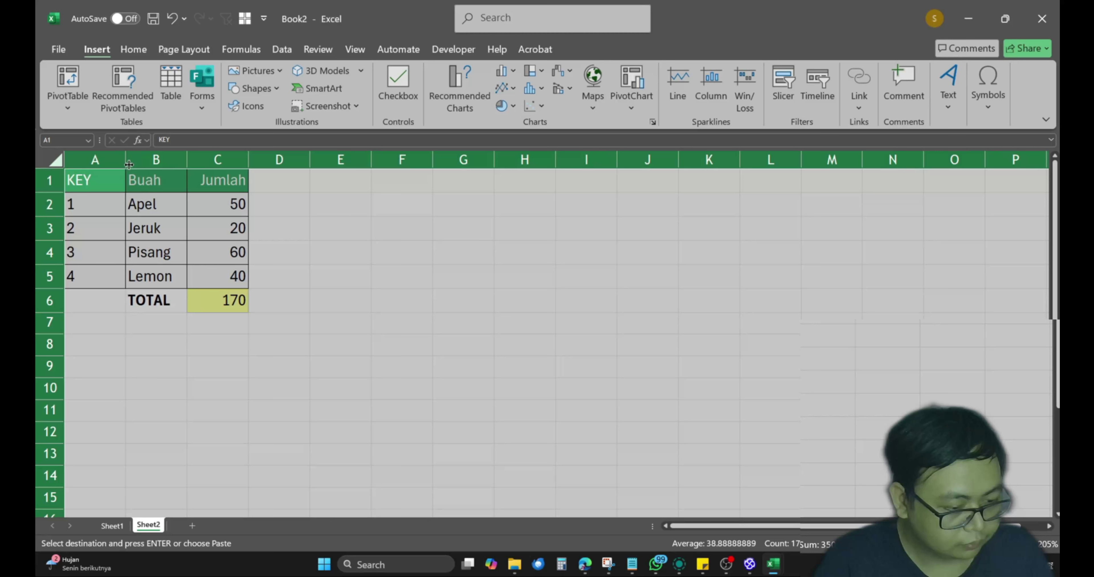
{"action": "double_click", "coordinate": [126, 160]}
{"action": "left_click_drag", "start_coordinate": [131, 206], "coordinate": [187, 275]}
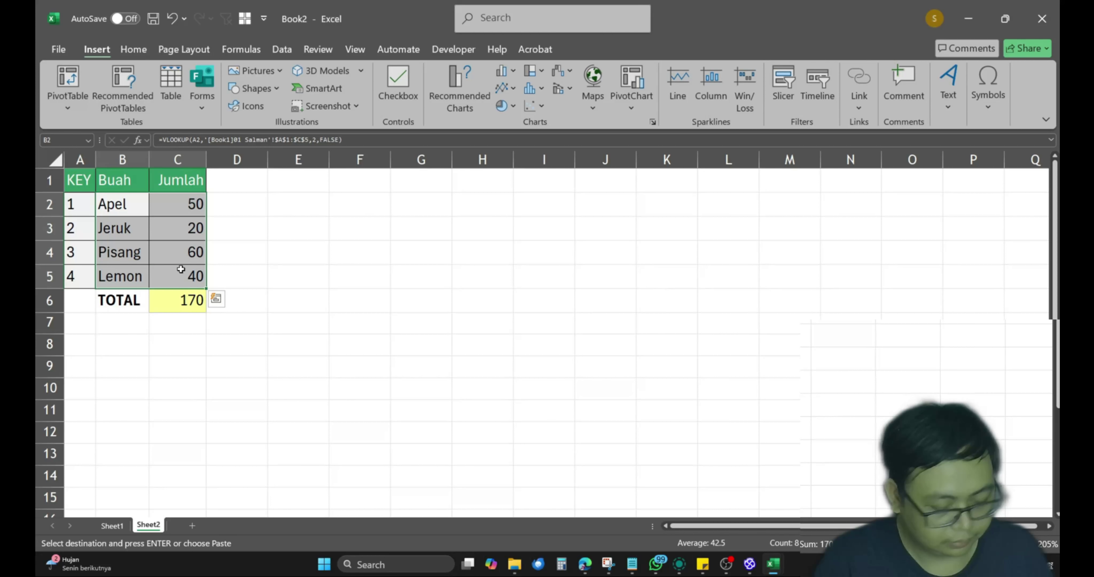
{"action": "key", "text": "Delete"}
Step: Enter a VLOOKUP in Sheet2's B2 for key A2, using Sheet1!$A$7:$C$11, column index 2 and FALSE for an exact match
{"action": "left_click", "coordinate": [110, 212]}
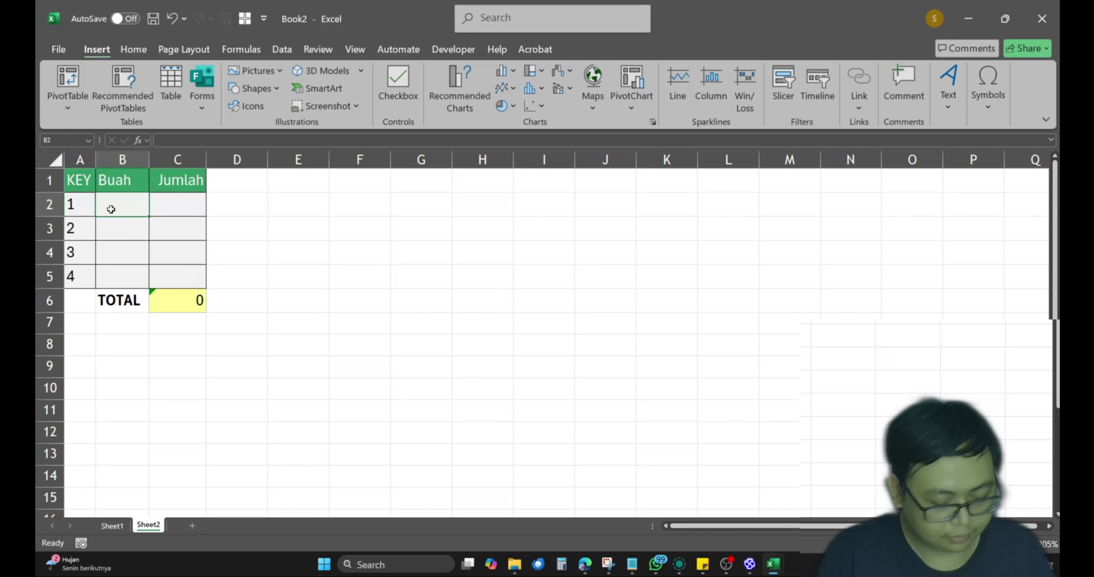
{"action": "type", "text": "=VLOOKUP("}
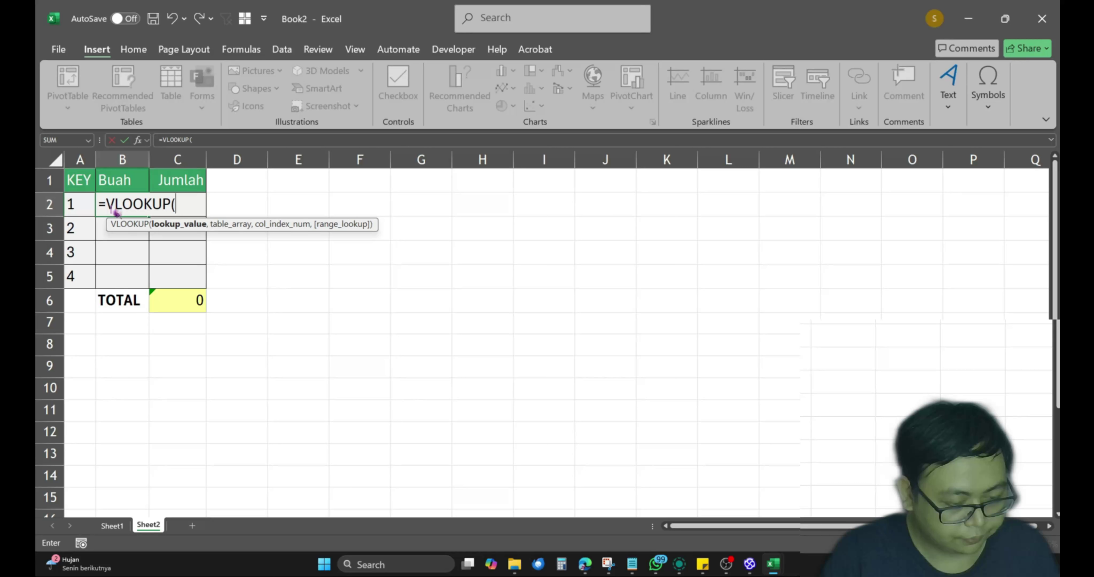
{"action": "left_click", "coordinate": [79, 203]}
{"action": "type", "text": ","}
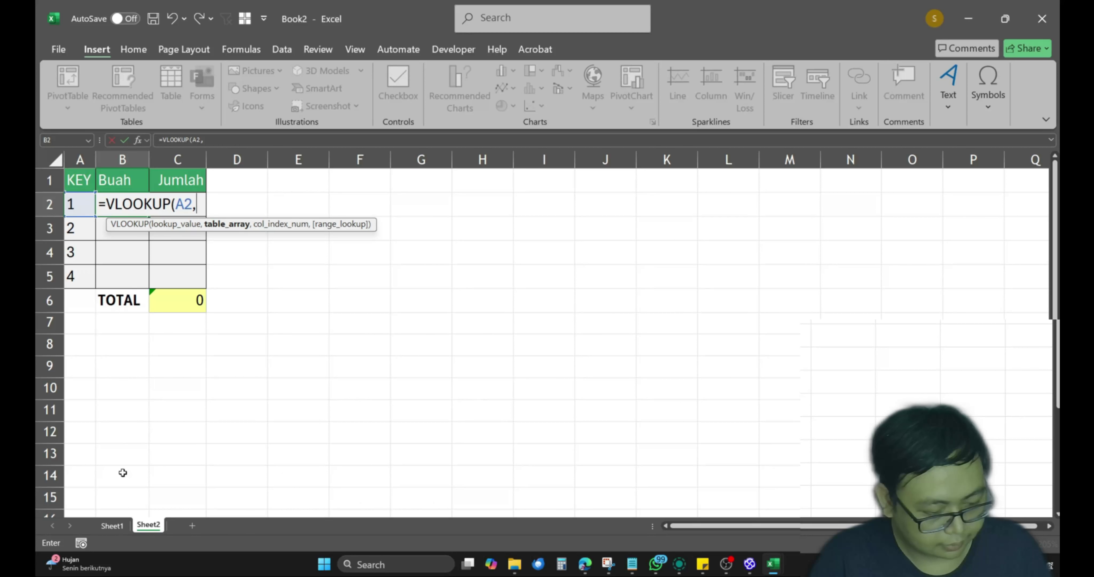
{"action": "left_click", "coordinate": [111, 526]}
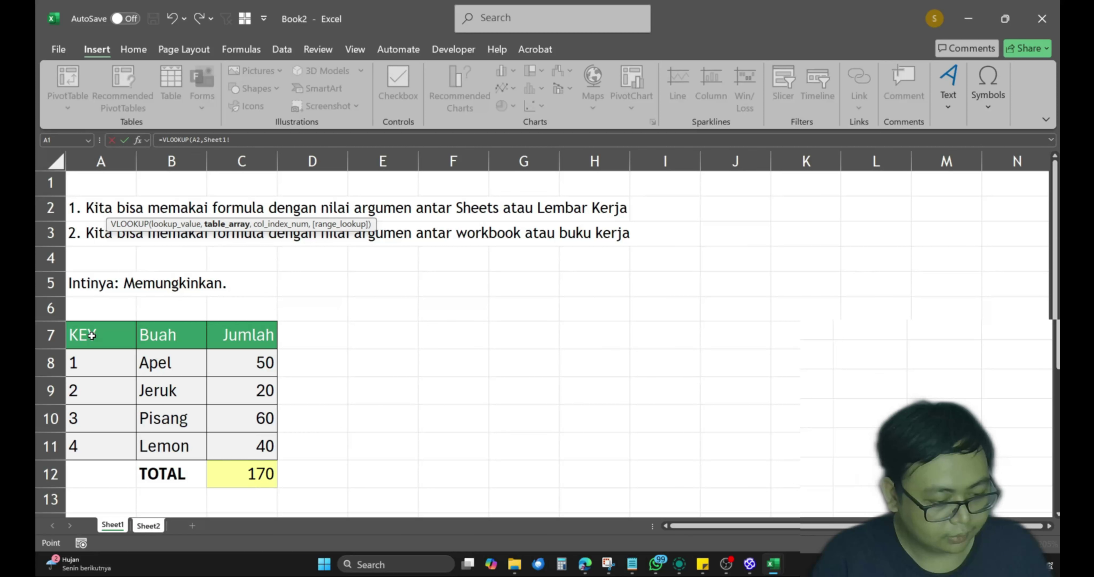
{"action": "left_click_drag", "start_coordinate": [92, 336], "coordinate": [256, 440]}
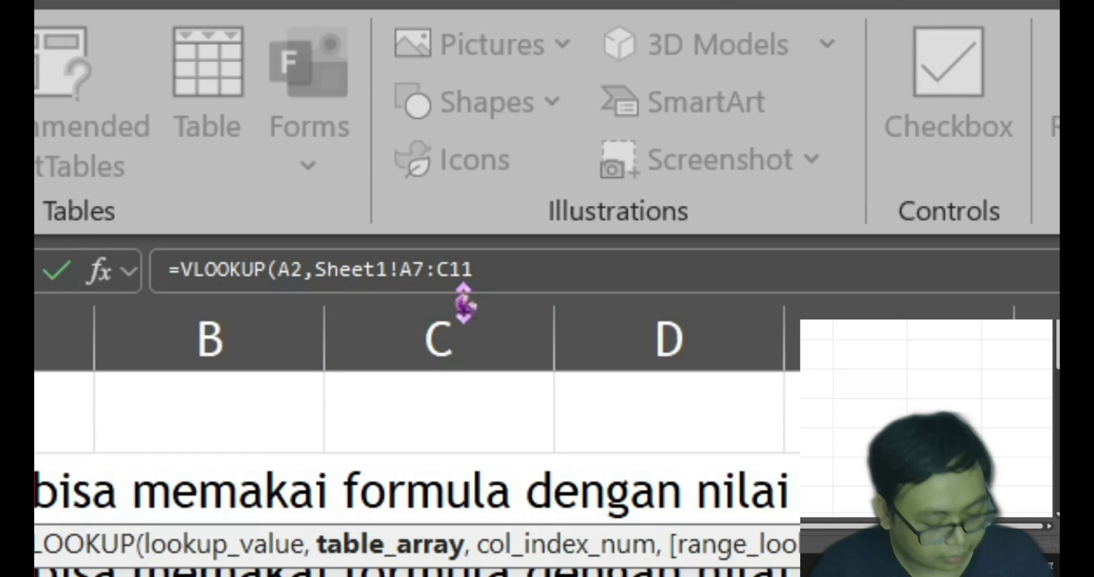
{"action": "key", "text": "F4"}
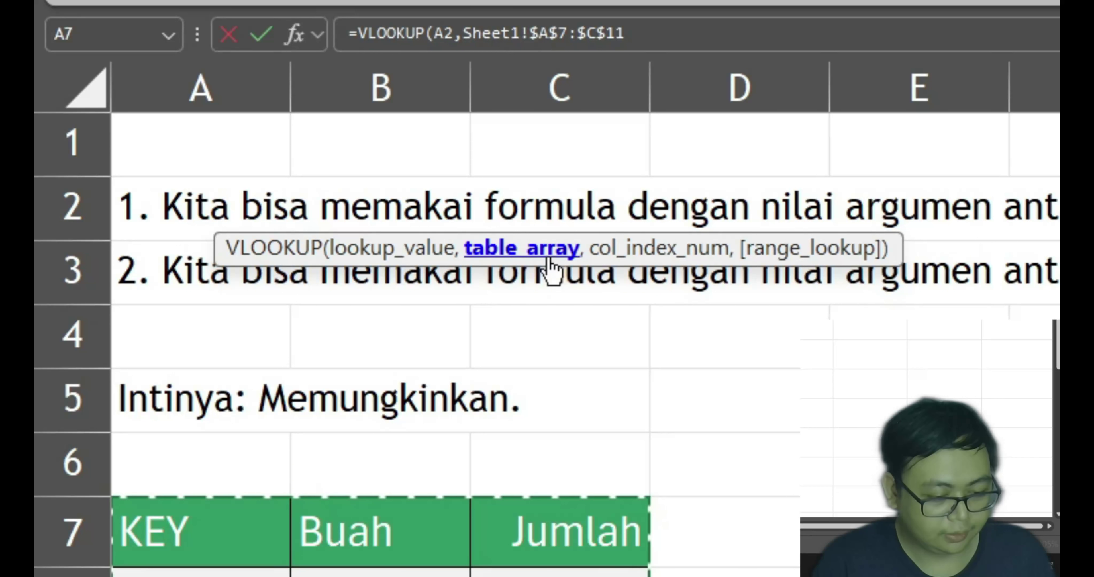
{"action": "type", "text": ",2"}
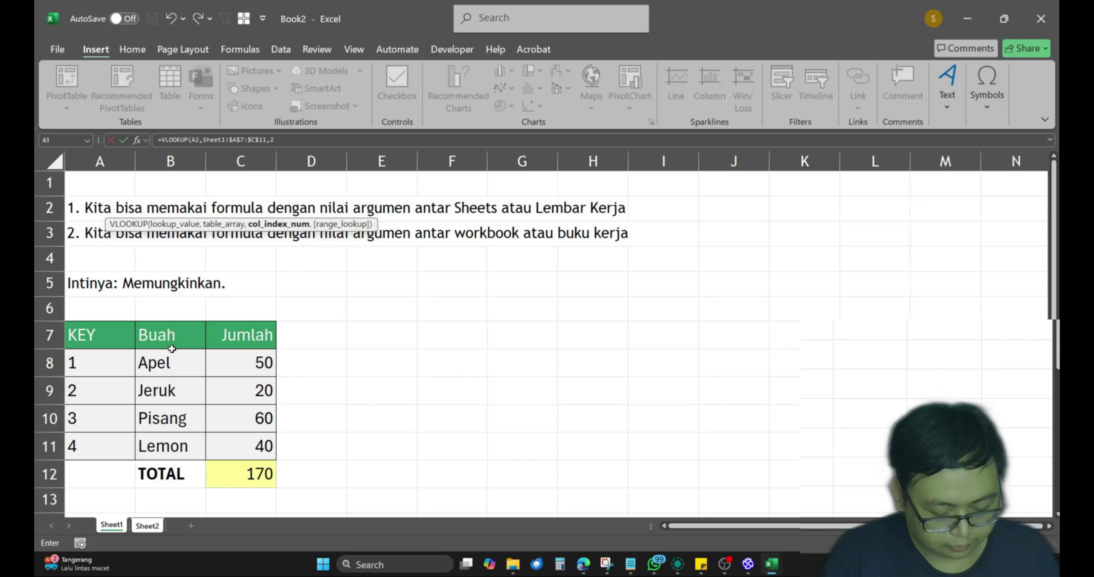
{"action": "type", "text": ",FAL"}
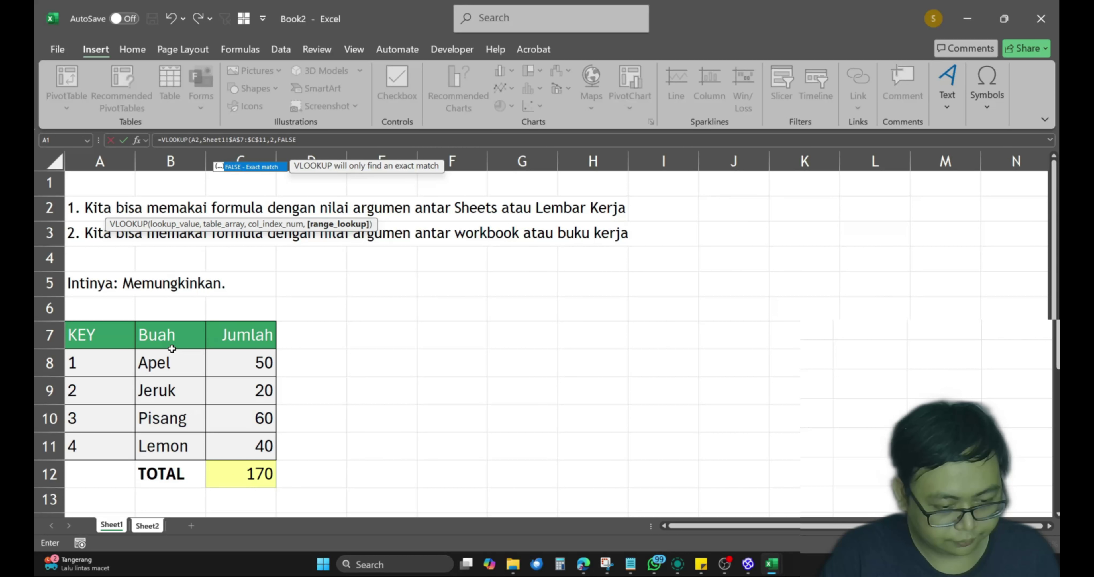
{"action": "type", "text": "SE"}
{"action": "key", "text": "Return"}
Step: Copy the fruit name formula from B2 into B3:B5 on Sheet2
{"action": "key", "text": "Up"}
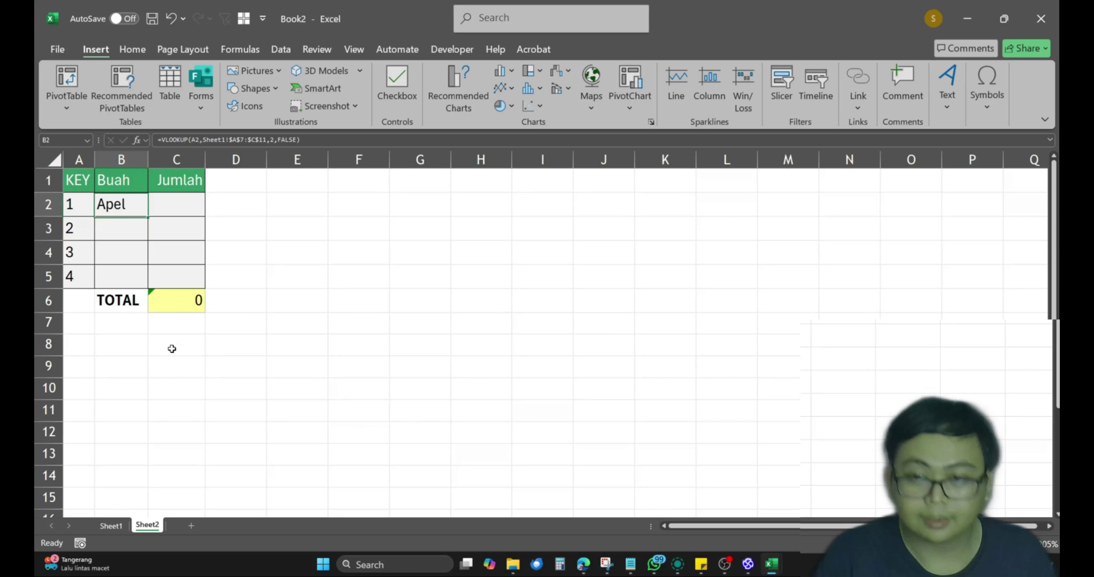
{"action": "key", "text": "ctrl+c"}
{"action": "key", "text": "shift+Down"}
{"action": "key", "text": "shift+Down"}
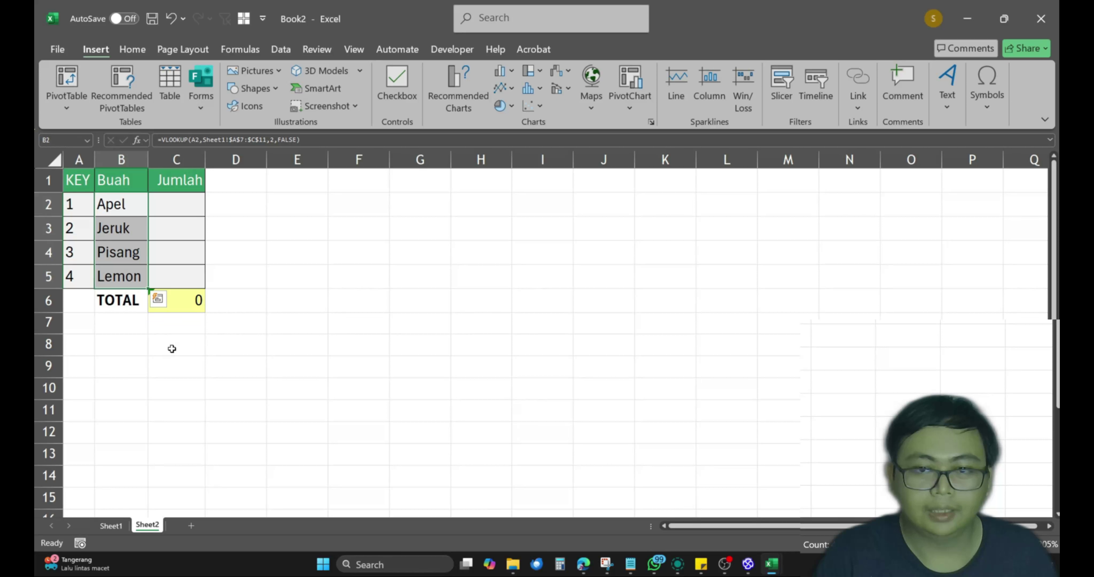
{"action": "key", "text": "shift+Up"}
{"action": "key", "text": "shift+Up"}
{"action": "key", "text": "shift+Up"}
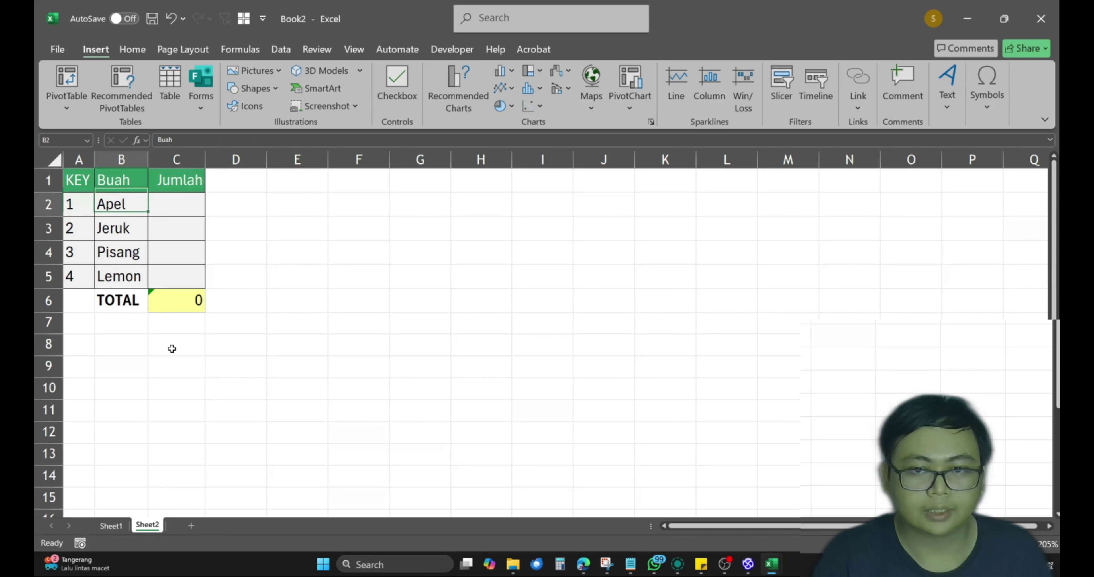
Step: Copy the text of B2's VLOOKUP formula into C2, keeping A2 as the lookup value
{"action": "key", "text": "Right"}
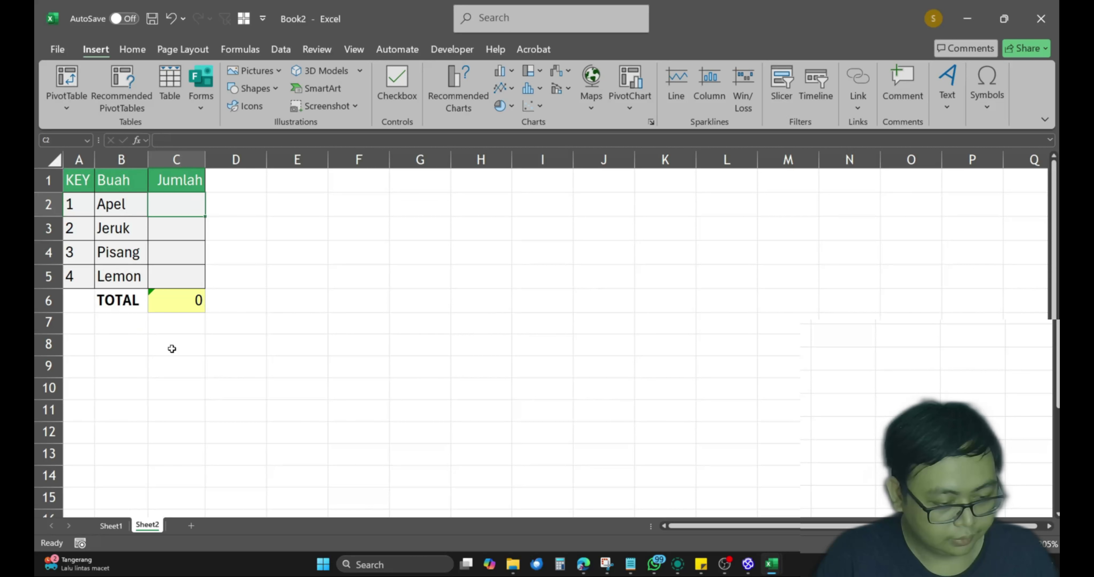
{"action": "key", "text": "Left"}
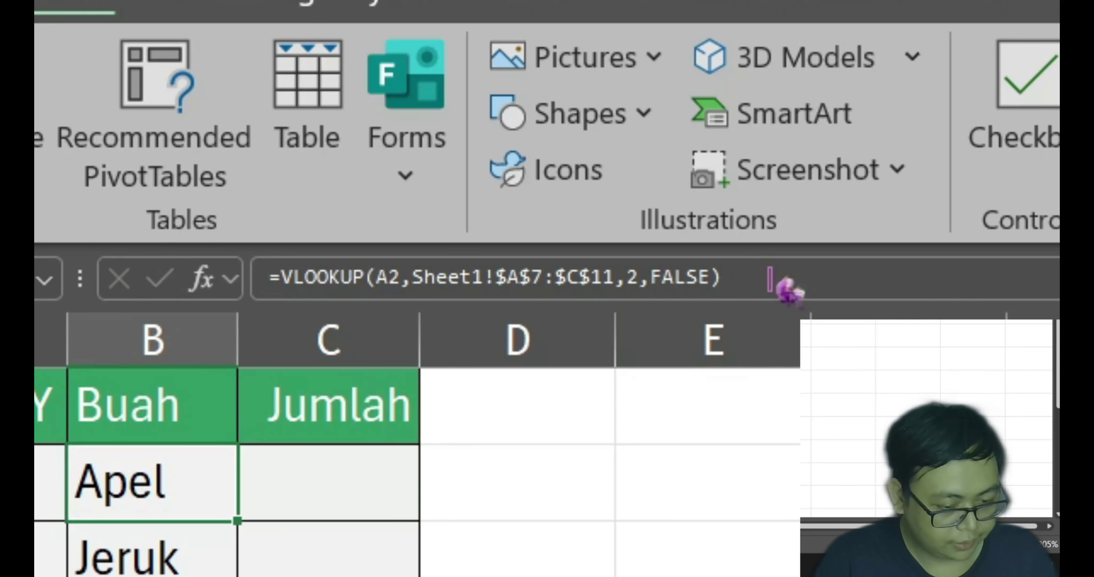
{"action": "left_click_drag", "start_coordinate": [770, 280], "coordinate": [281, 283]}
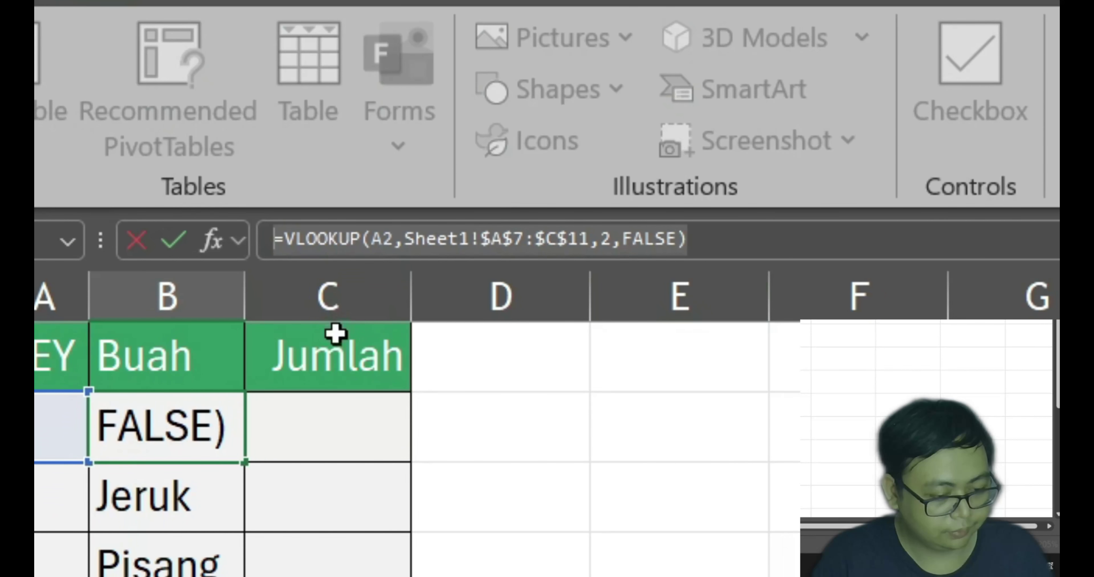
{"action": "left_click", "coordinate": [329, 482]}
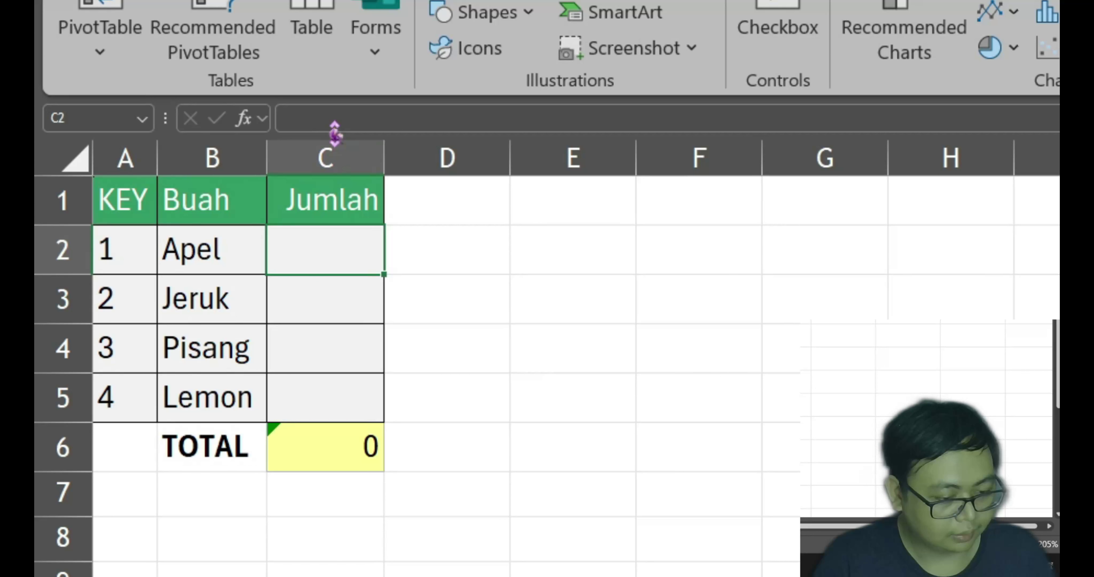
{"action": "key", "text": "F2"}
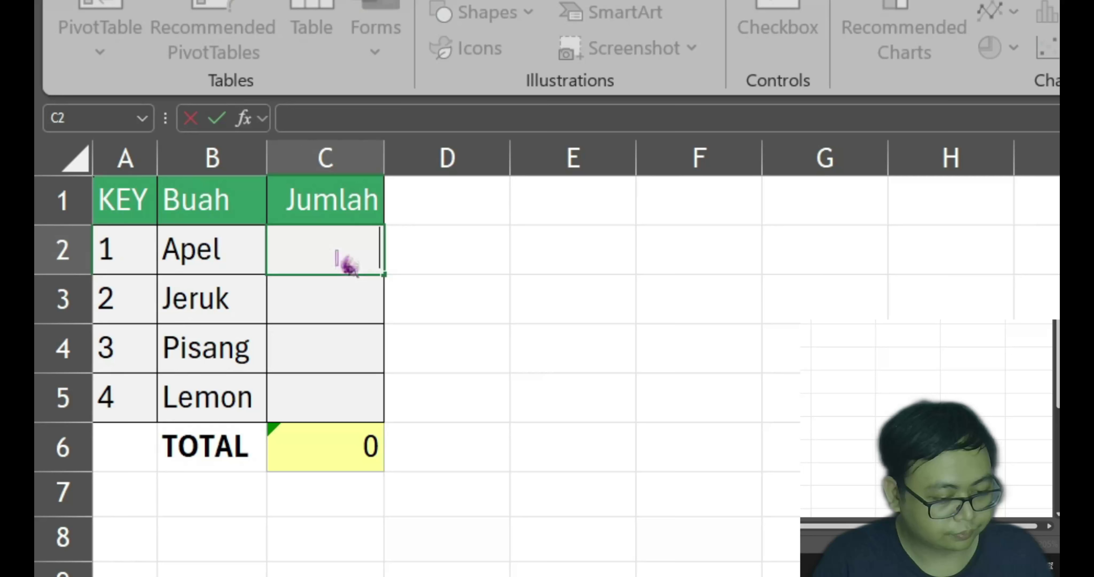
{"action": "left_click", "coordinate": [390, 282]}
{"action": "left_click", "coordinate": [358, 259]}
{"action": "left_click", "coordinate": [368, 123]}
{"action": "key", "text": "ctrl+v"}
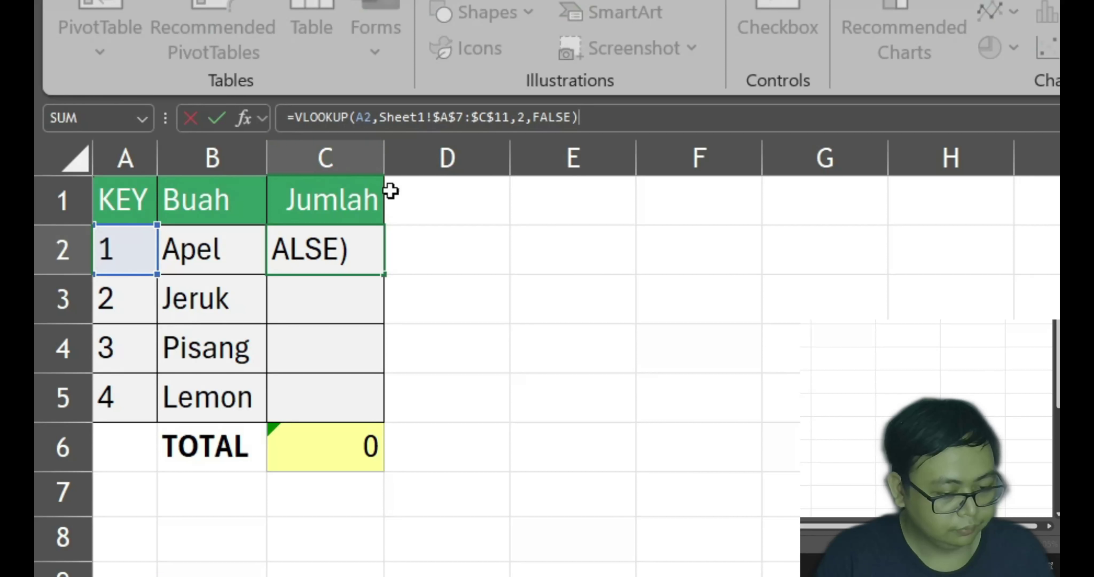
Step: Change the column index in C2's VLOOKUP formula to 3 and enter it
{"action": "left_click", "coordinate": [534, 119]}
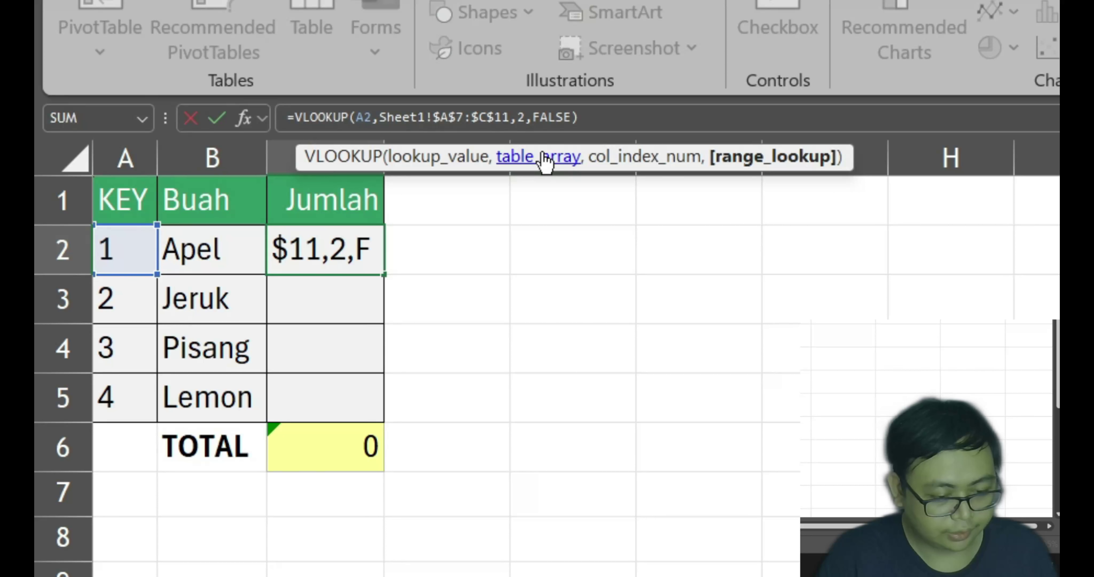
{"action": "key", "text": "Left"}
{"action": "key", "text": "BackSpace"}
{"action": "type", "text": "3"}
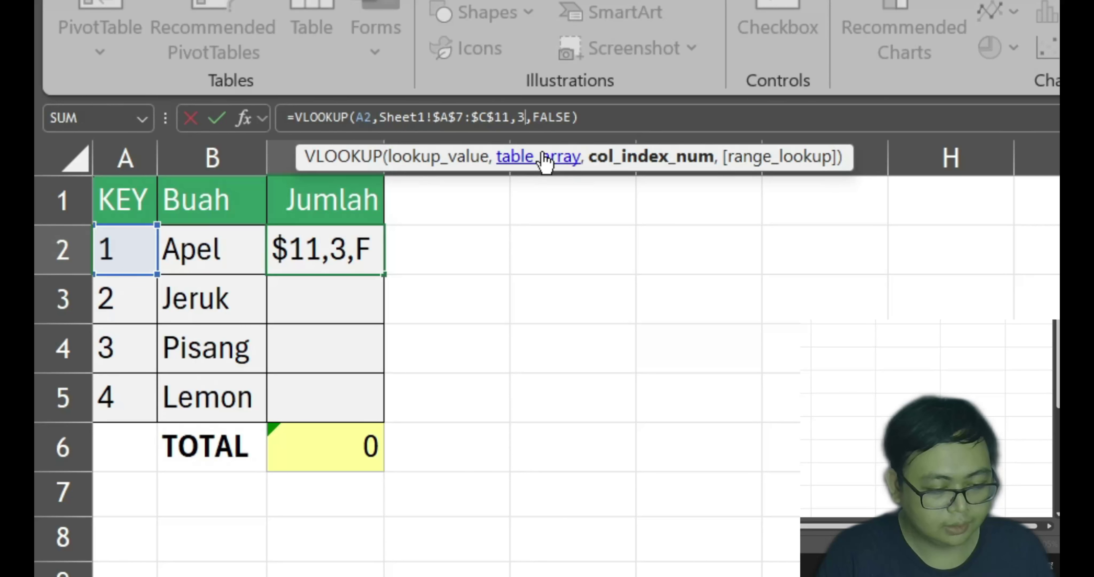
{"action": "key", "text": "Return"}
Step: Copy the amount formula from C2 into C3:C5 on Sheet2
{"action": "key", "text": "Up"}
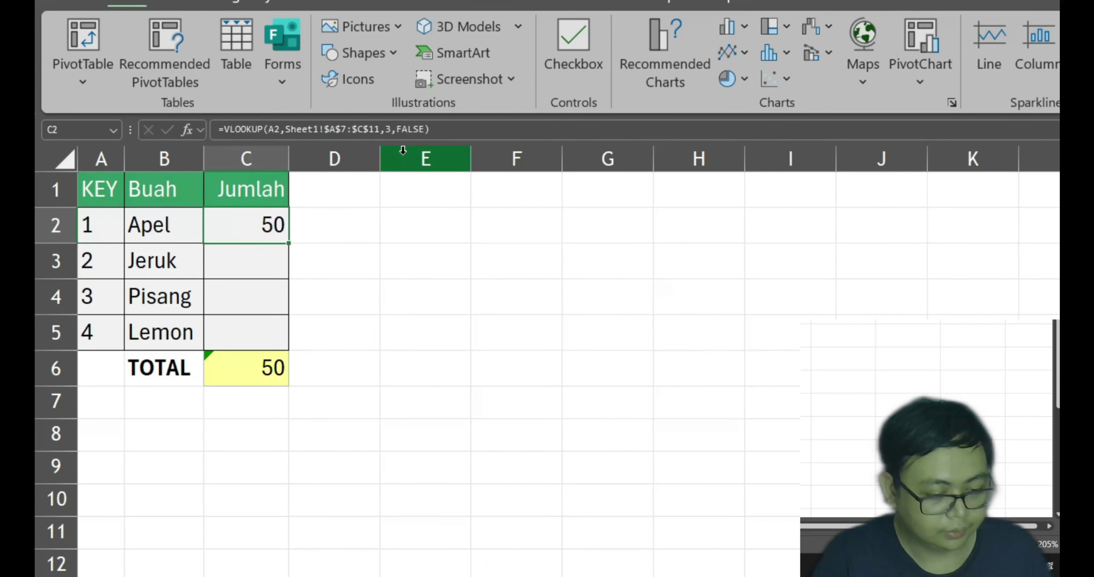
{"action": "key", "text": "ctrl+c"}
{"action": "key", "text": "shift+Down"}
{"action": "key", "text": "shift+Down"}
{"action": "key", "text": "shift+Down"}
{"action": "key", "text": "Return"}
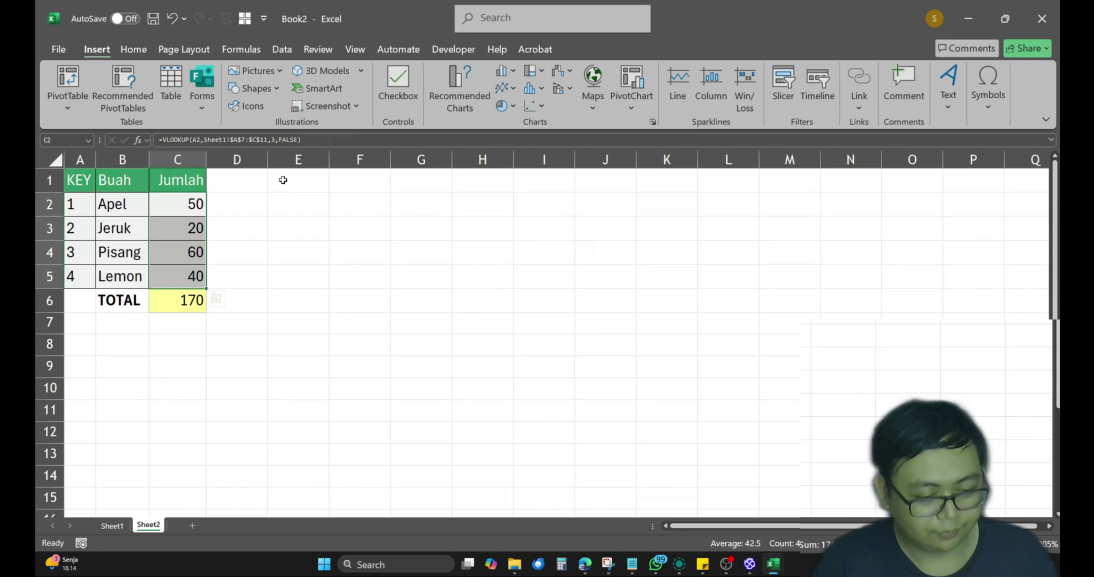
Step: Duplicate the Sheet2 table A1:C6 on the same sheet, starting at E1
{"action": "left_click", "coordinate": [275, 202]}
{"action": "left_click_drag", "start_coordinate": [94, 184], "coordinate": [199, 308]}
{"action": "key", "text": "ctrl+c"}
{"action": "left_click", "coordinate": [313, 180]}
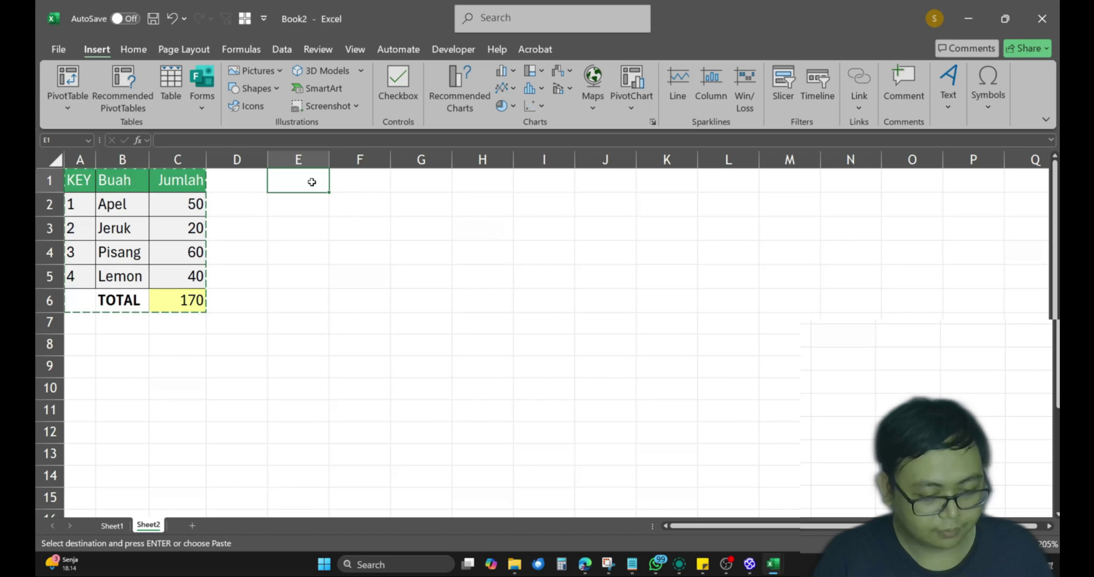
{"action": "key", "text": "Return"}
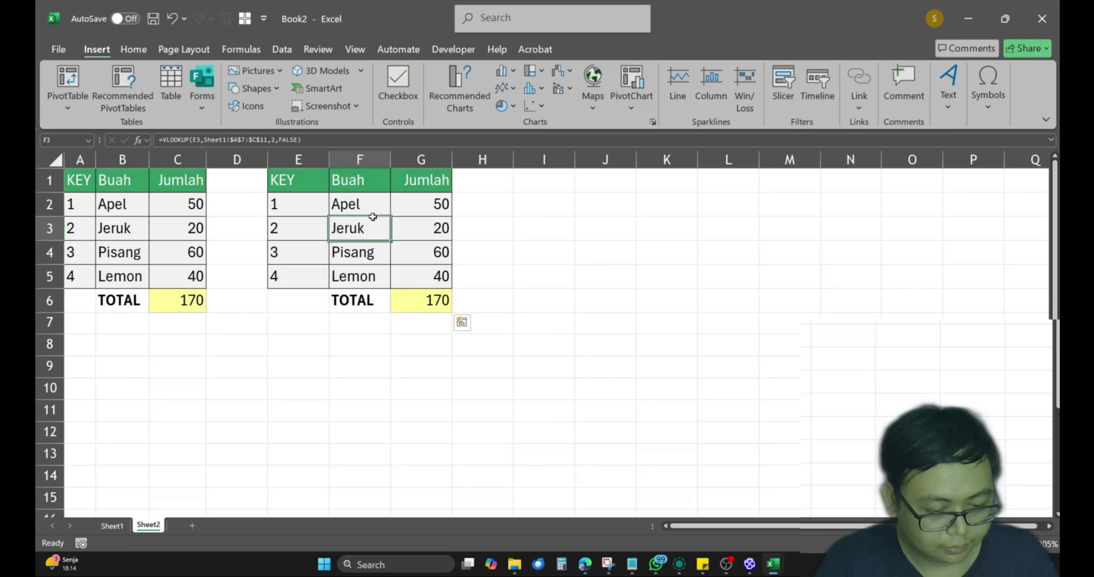
Step: Clear F2:G5 in the duplicated table and begin a VLOOKUP formula in F2 with E2 as the lookup value
{"action": "left_click_drag", "start_coordinate": [362, 207], "coordinate": [435, 276]}
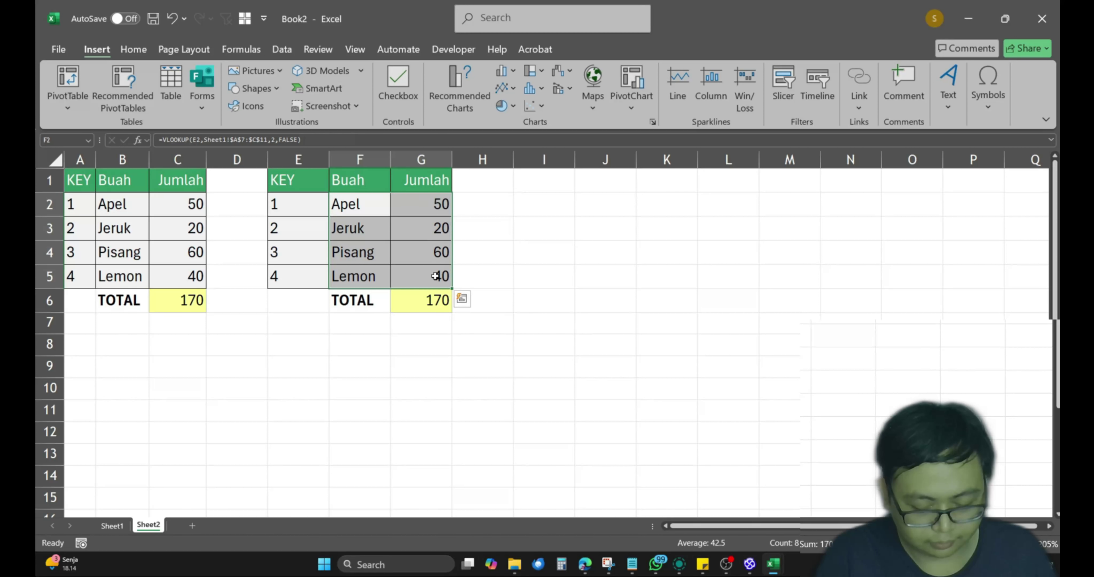
{"action": "key", "text": "Delete"}
{"action": "type", "text": "=VLOOKUP("}
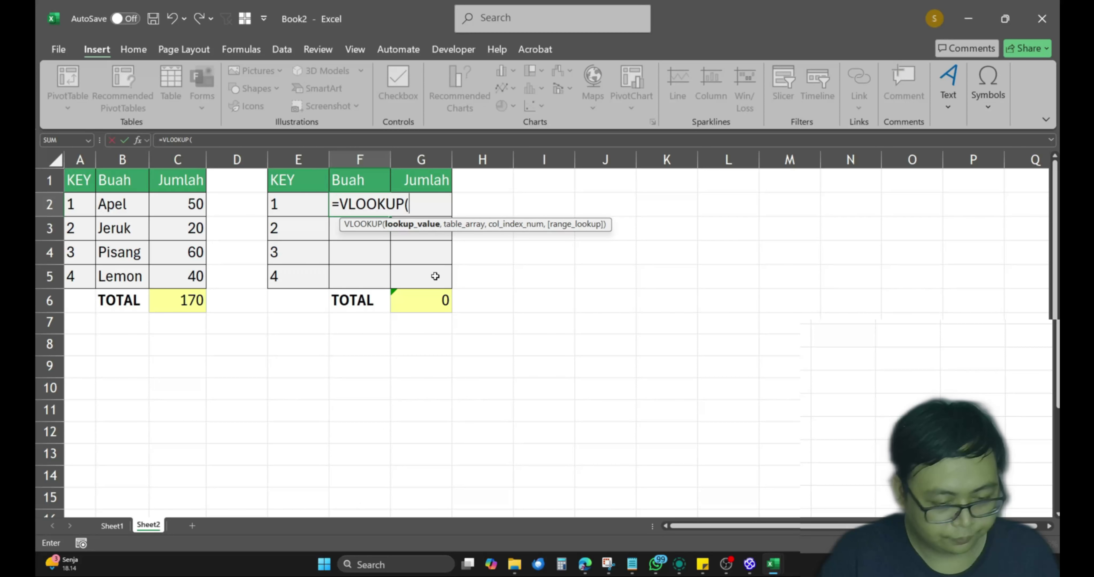
{"action": "key", "text": "Left"}
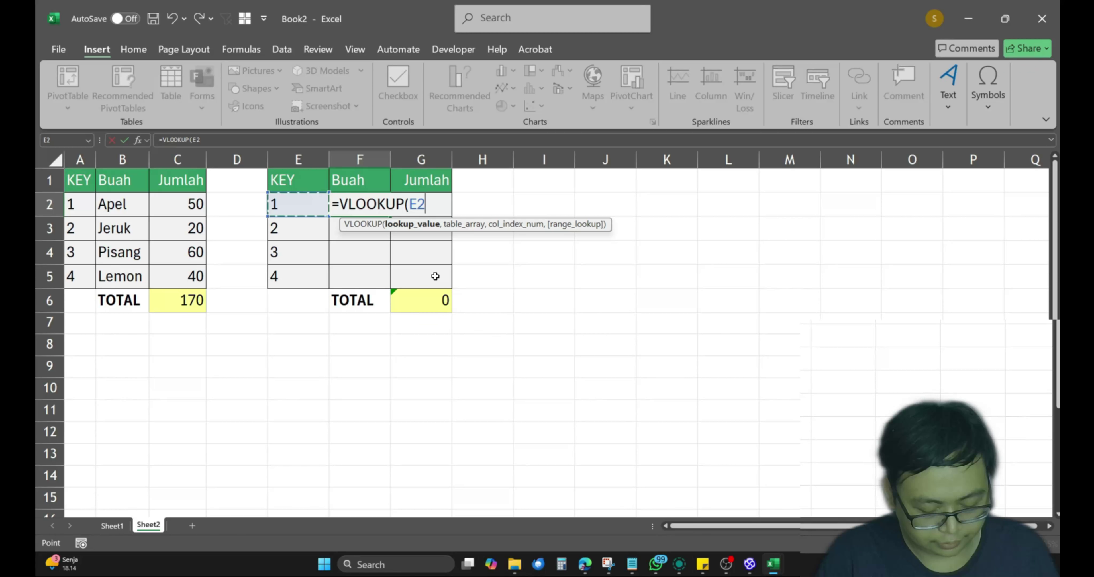
Step: Set the table array of F2's VLOOKUP to A1:C5 on the same sheet, locked as the absolute reference $A$1:$C$5
{"action": "type", "text": ","}
{"action": "key", "text": "Left"}
{"action": "key", "text": "Left"}
{"action": "key", "text": "Left"}
{"action": "key", "text": "Left"}
{"action": "key", "text": "Left"}
{"action": "key", "text": "Up"}
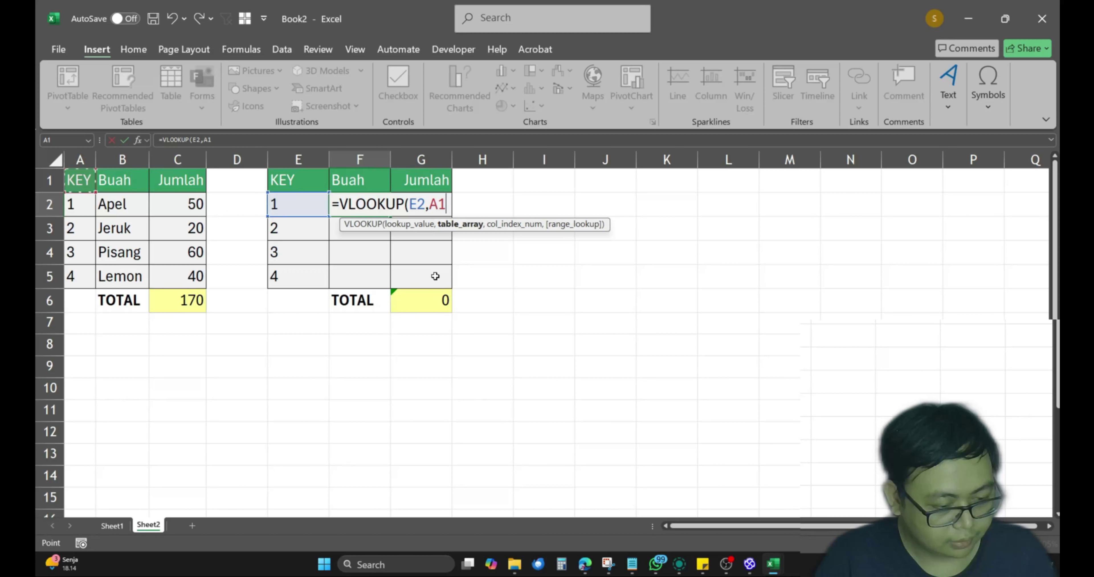
{"action": "key", "text": "shift+Right"}
{"action": "key", "text": "shift+Right"}
{"action": "key", "text": "shift+Down"}
{"action": "key", "text": "shift+Down"}
{"action": "key", "text": "shift+Down"}
{"action": "key", "text": "shift+Down"}
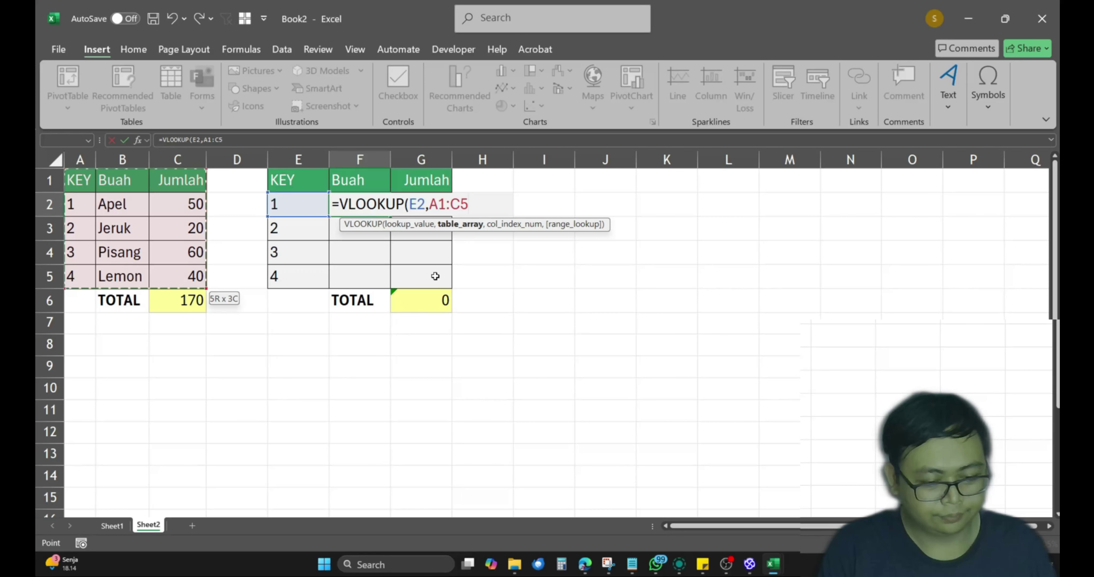
{"action": "key", "text": "F4"}
Step: Finish F2's VLOOKUP with column index 2 and 0 for an exact match, and enter the formula
{"action": "type", "text": ",2,"}
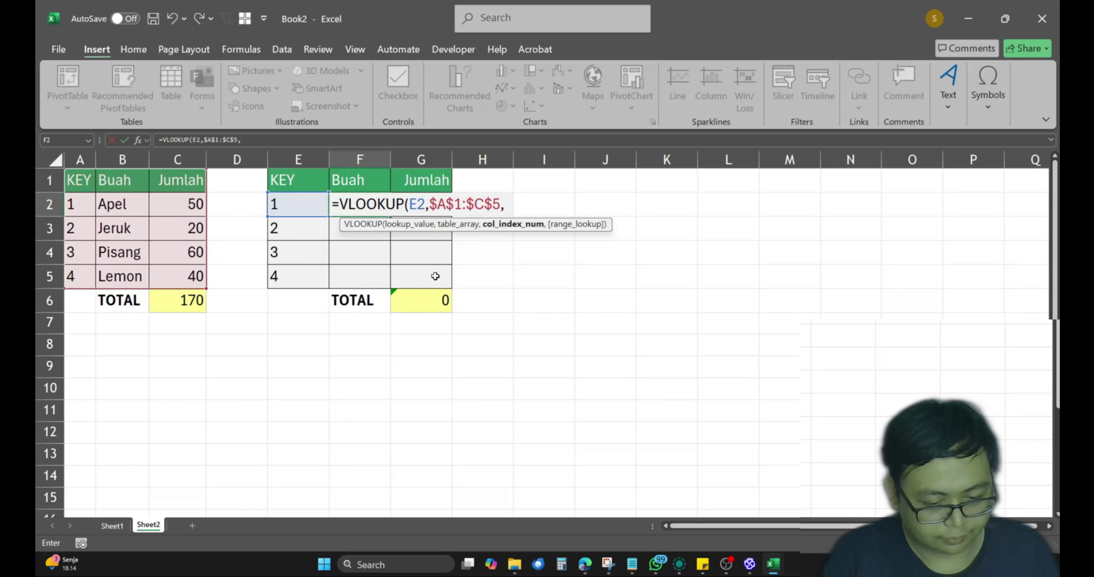
{"action": "type", "text": "0)"}
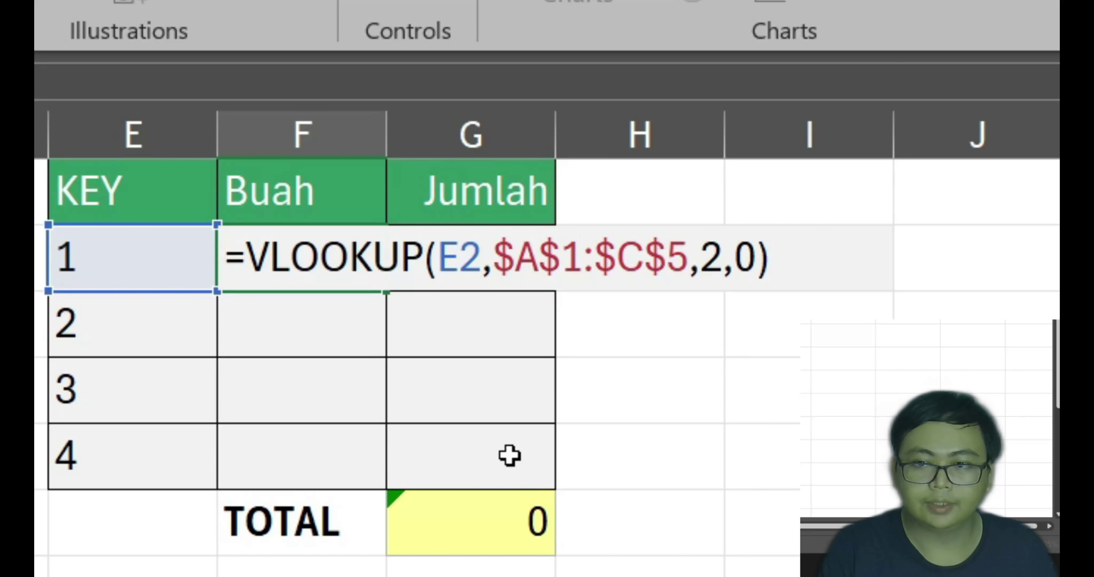
{"action": "key", "text": "BackSpace"}
{"action": "key", "text": "BackSpace"}
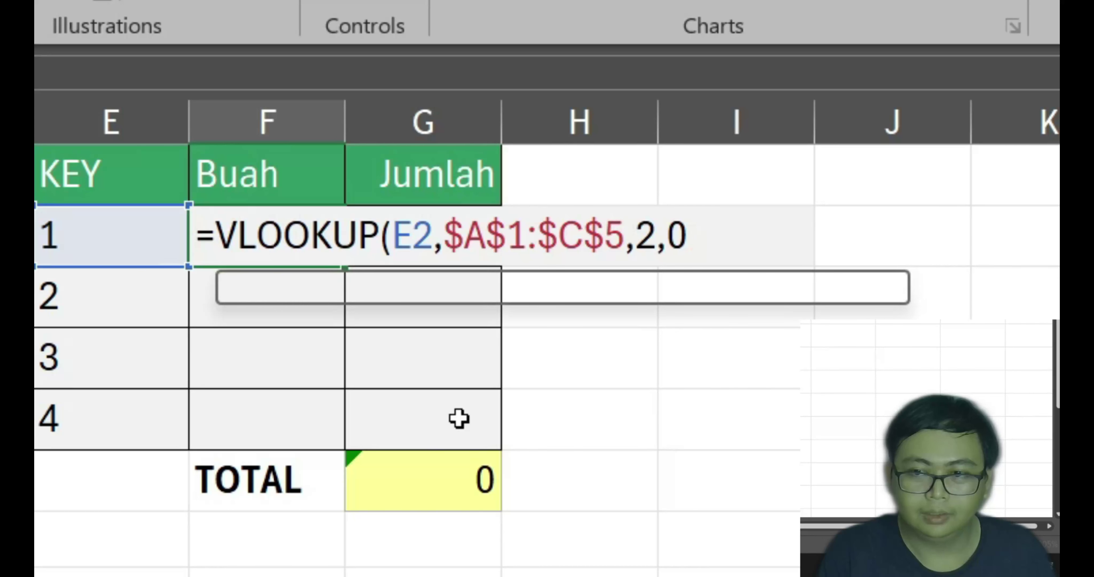
{"action": "type", "text": "1"}
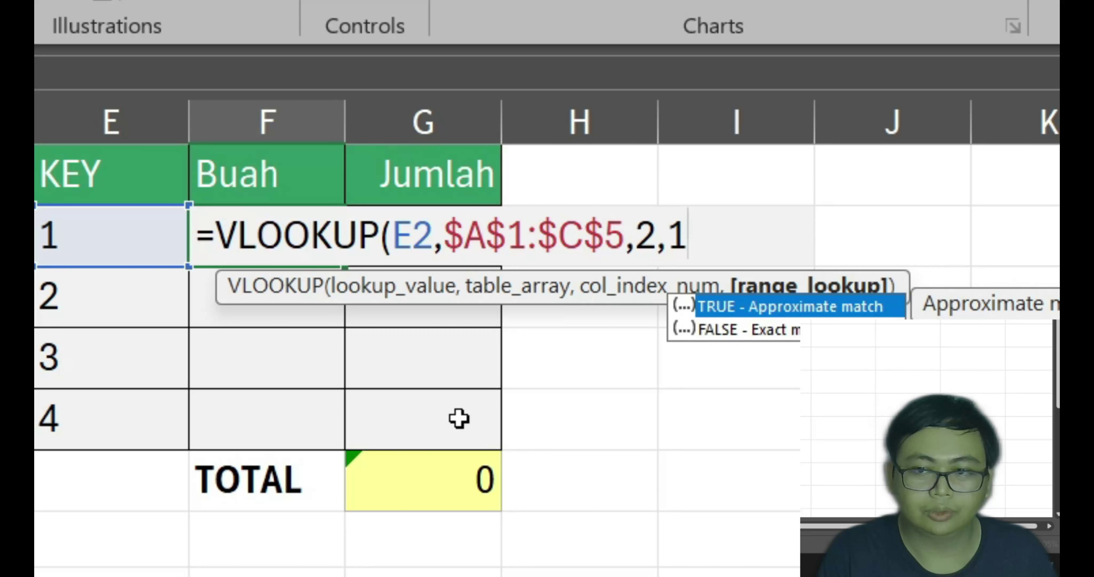
{"action": "key", "text": "BackSpace"}
{"action": "type", "text": "0"}
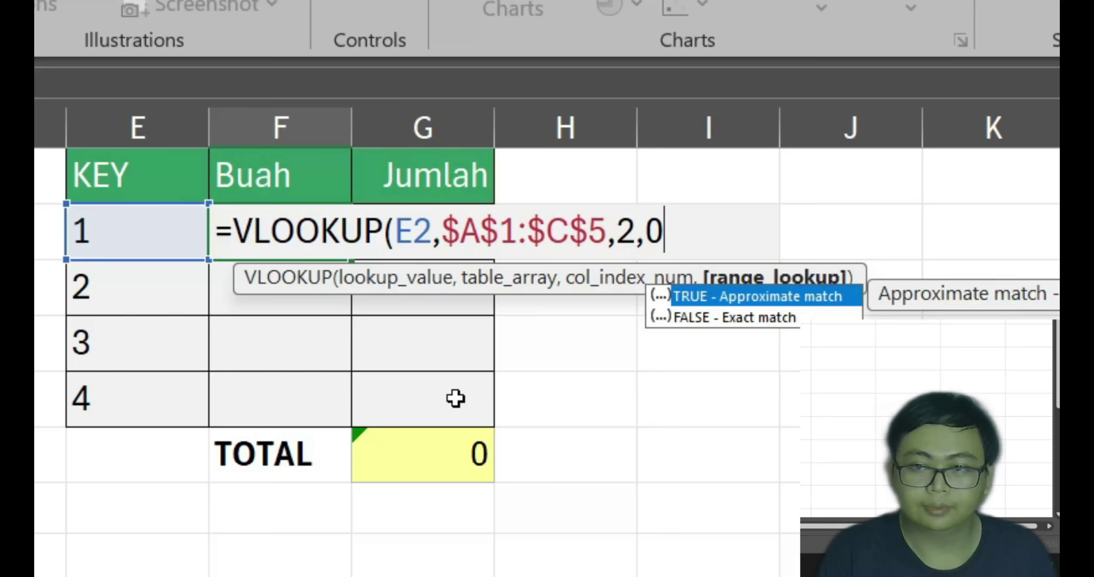
{"action": "key", "text": "Return"}
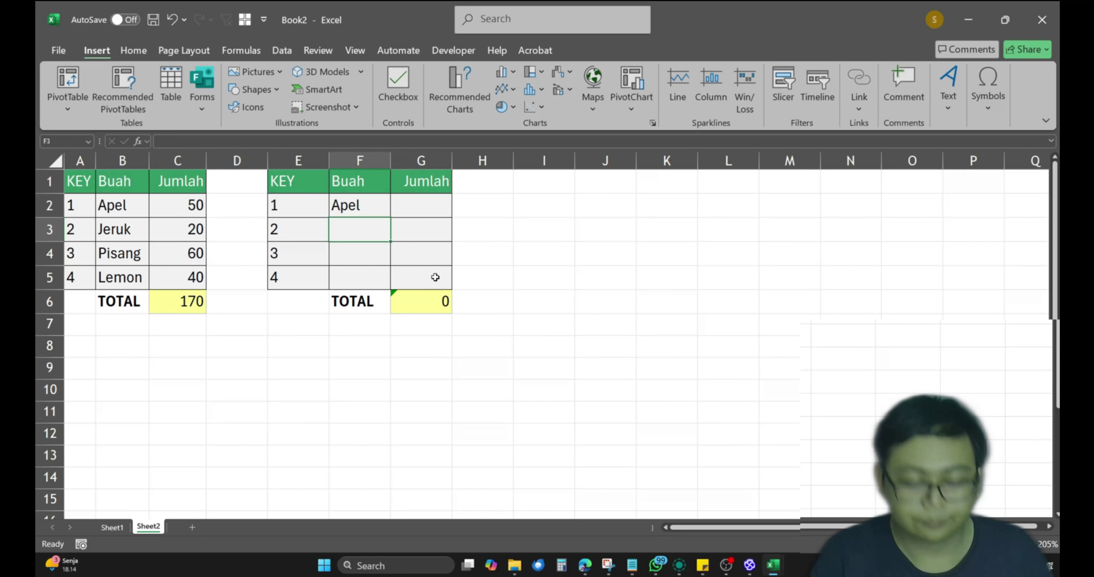
Step: Copy the fruit name formula from F2 down through F5
{"action": "key", "text": "Up"}
{"action": "key", "text": "ctrl+c"}
{"action": "key", "text": "Down"}
{"action": "key", "text": "shift+Down"}
{"action": "key", "text": "shift+Down"}
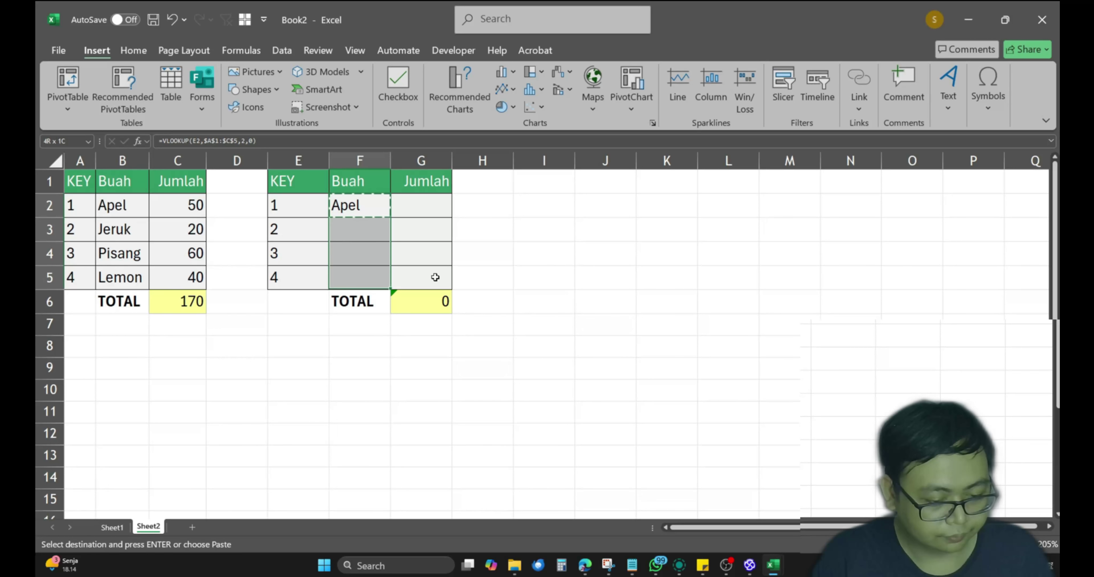
{"action": "key", "text": "Return"}
Step: Copy the text of F2's VLOOKUP formula into G2, keeping E2 as the lookup value
{"action": "key", "text": "Up"}
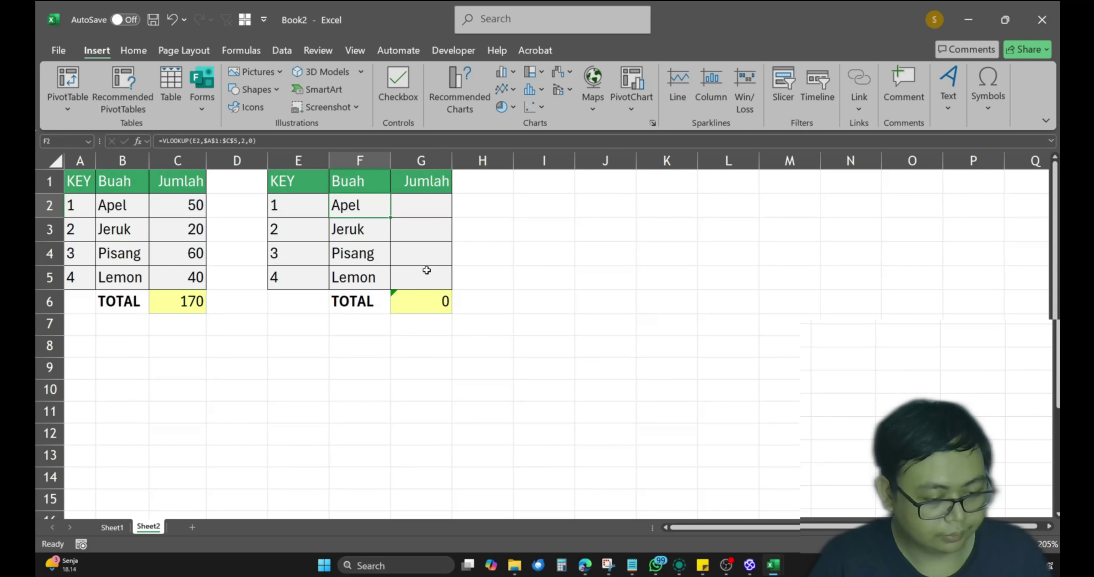
{"action": "left_click", "coordinate": [163, 141]}
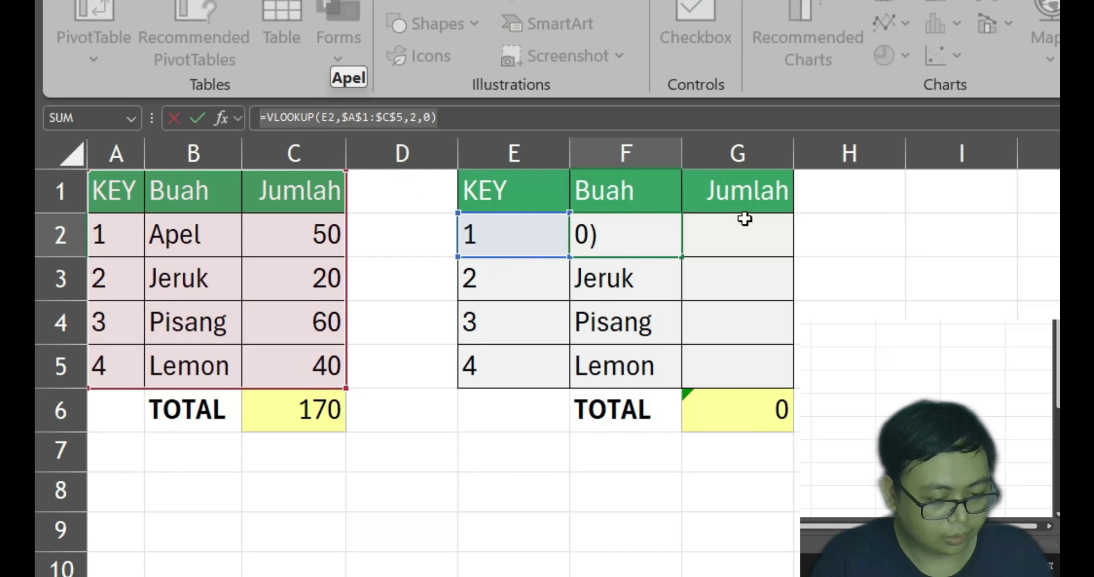
{"action": "left_click", "coordinate": [751, 229]}
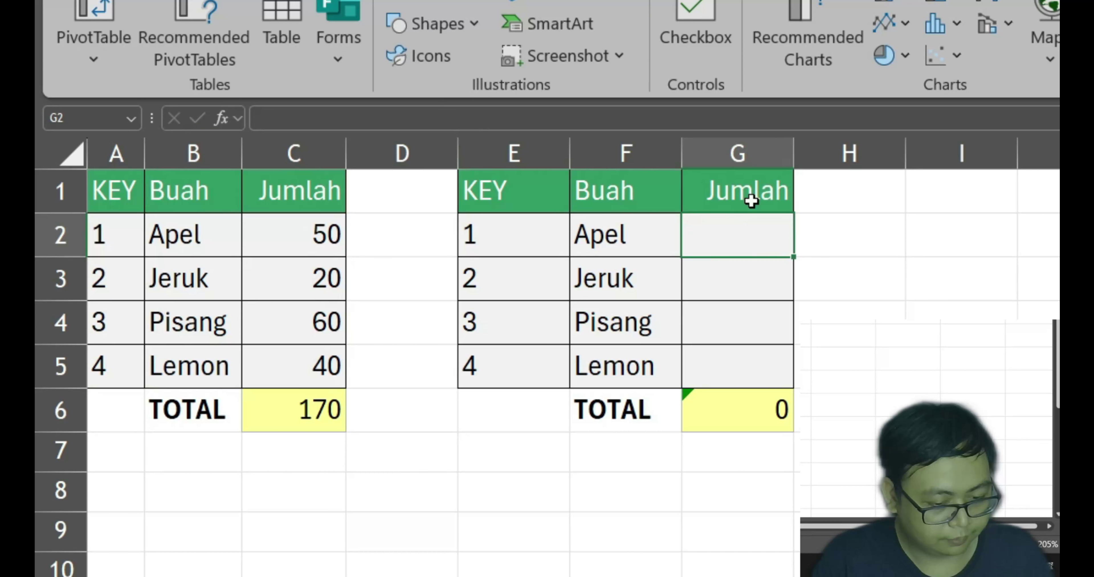
{"action": "key", "text": "F2"}
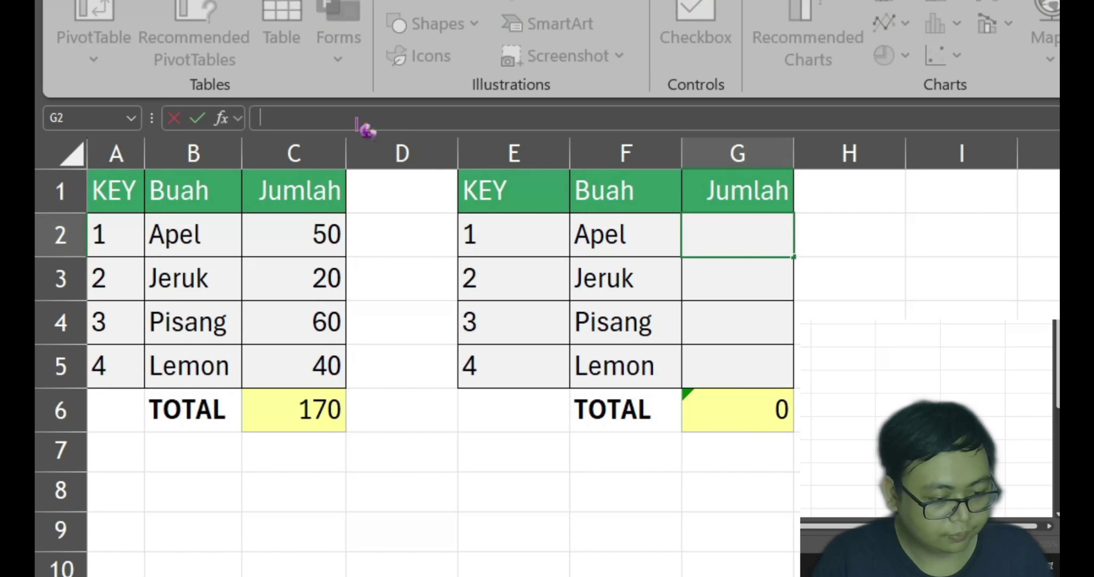
{"action": "key", "text": "ctrl+v"}
Step: Change the column index in G2's VLOOKUP formula to 3 and enter it
{"action": "left_click", "coordinate": [426, 122]}
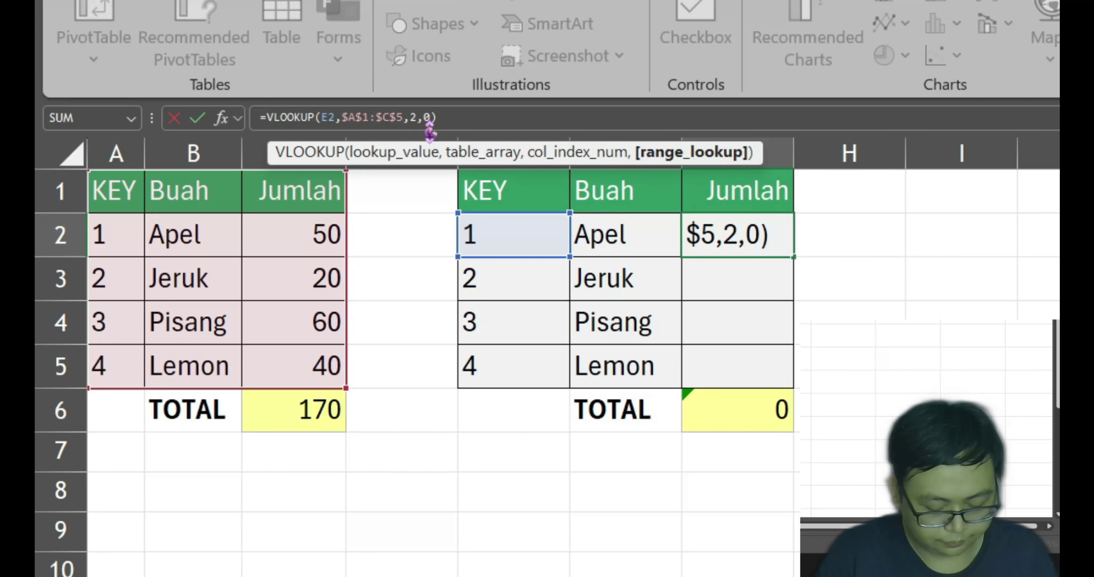
{"action": "key", "text": "Left"}
{"action": "key", "text": "Left"}
{"action": "key", "text": "BackSpace"}
{"action": "type", "text": ","}
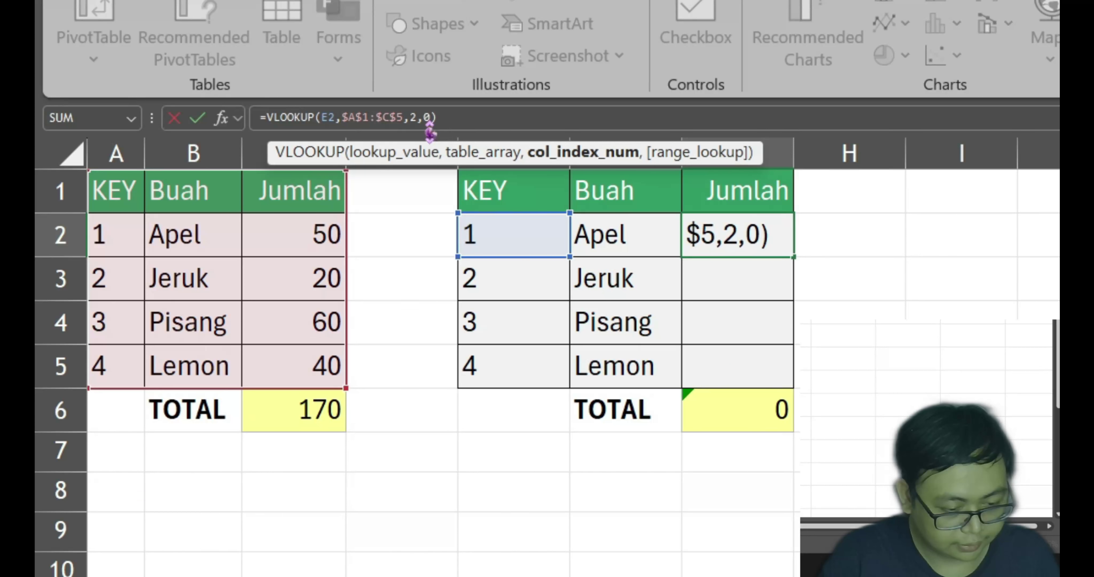
{"action": "key", "text": "Delete"}
{"action": "type", "text": "3"}
{"action": "key", "text": "Return"}
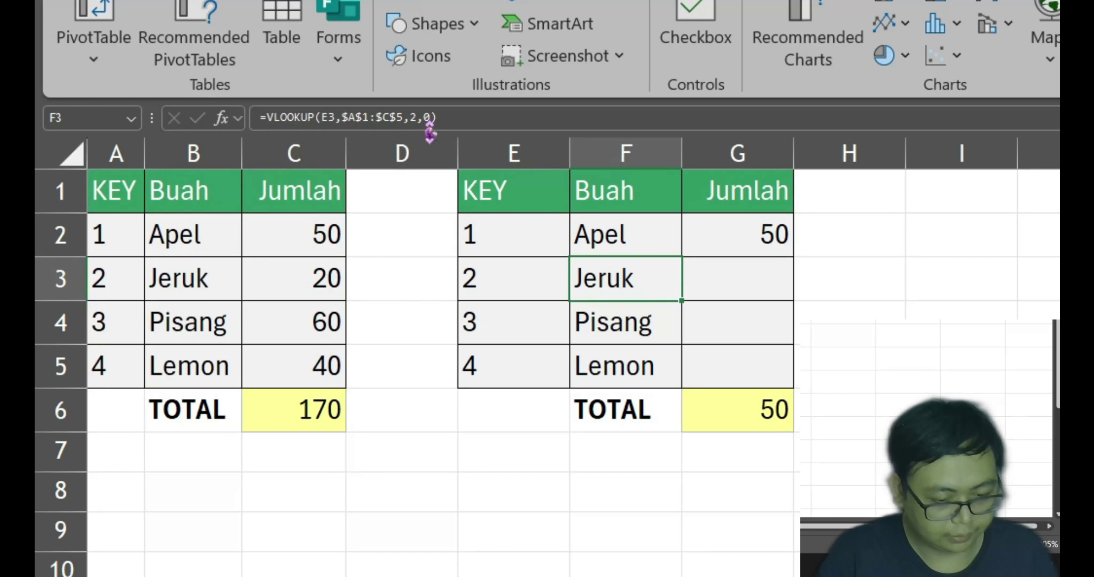
Step: Copy the amount formula from G2 down through G5
{"action": "key", "text": "Up"}
{"action": "key", "text": "ctrl+c"}
{"action": "key", "text": "shift+Down"}
{"action": "key", "text": "shift+Down"}
{"action": "key", "text": "shift+Down"}
{"action": "key", "text": "ctrl+v"}
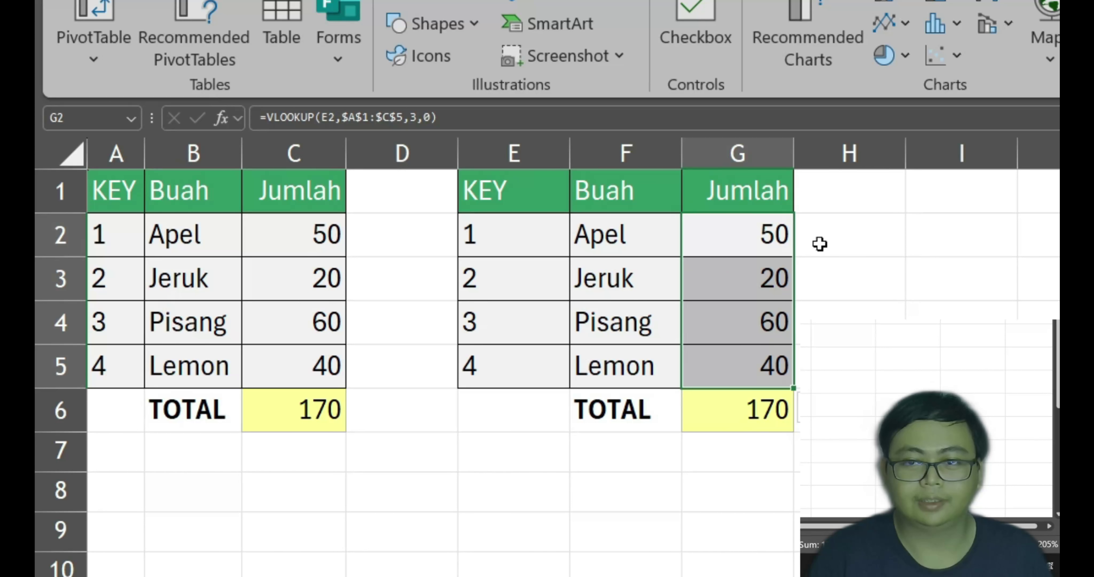
Step: Review the VLOOKUP formulas in B2 on Sheet2 and in B8 and C8 on Sheet1
{"action": "left_click", "coordinate": [224, 248]}
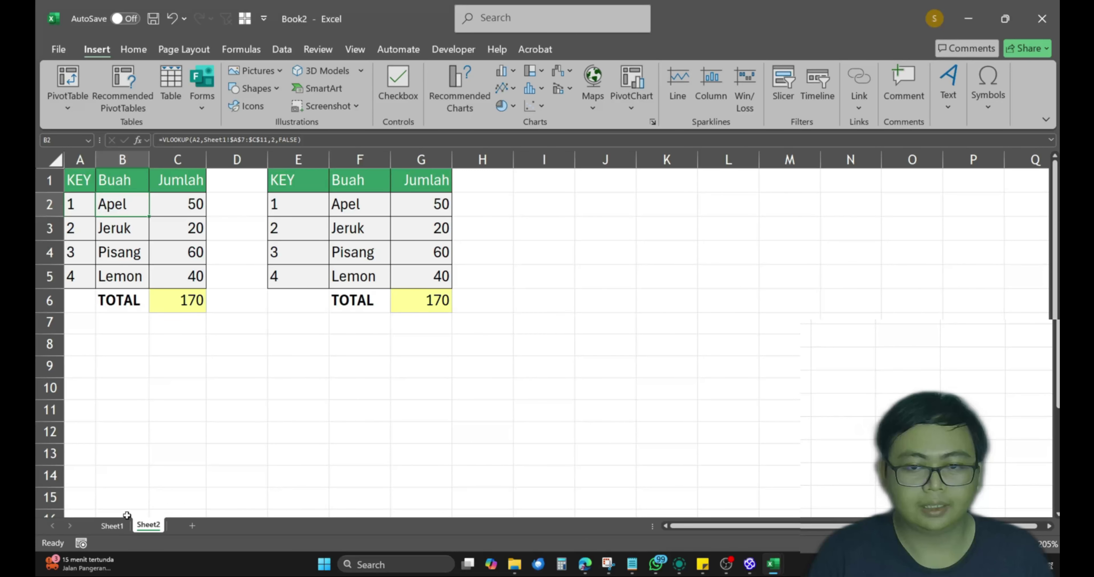
{"action": "left_click", "coordinate": [114, 526]}
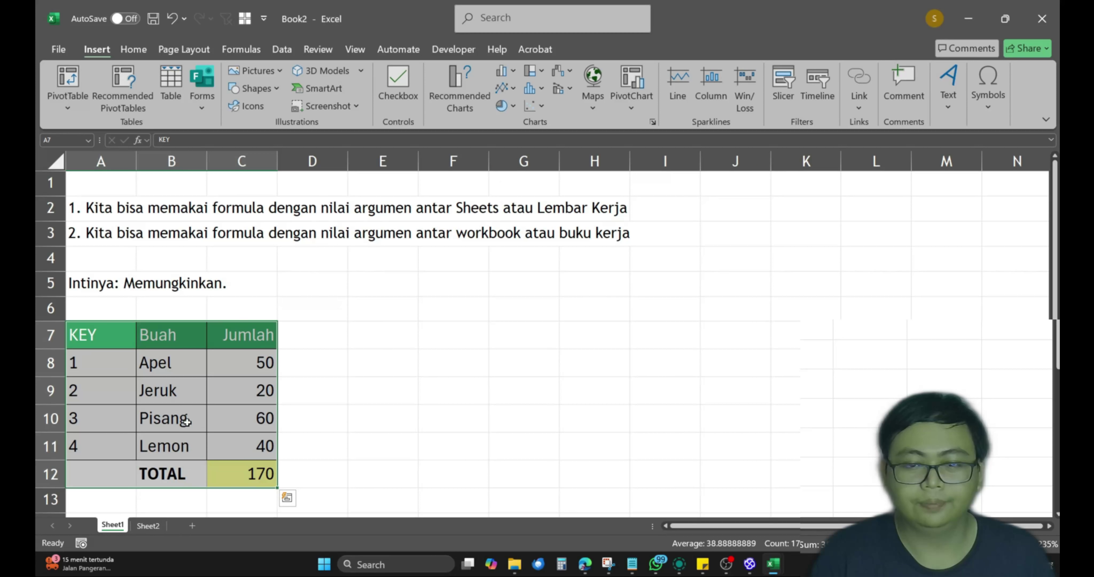
{"action": "left_click", "coordinate": [148, 526]}
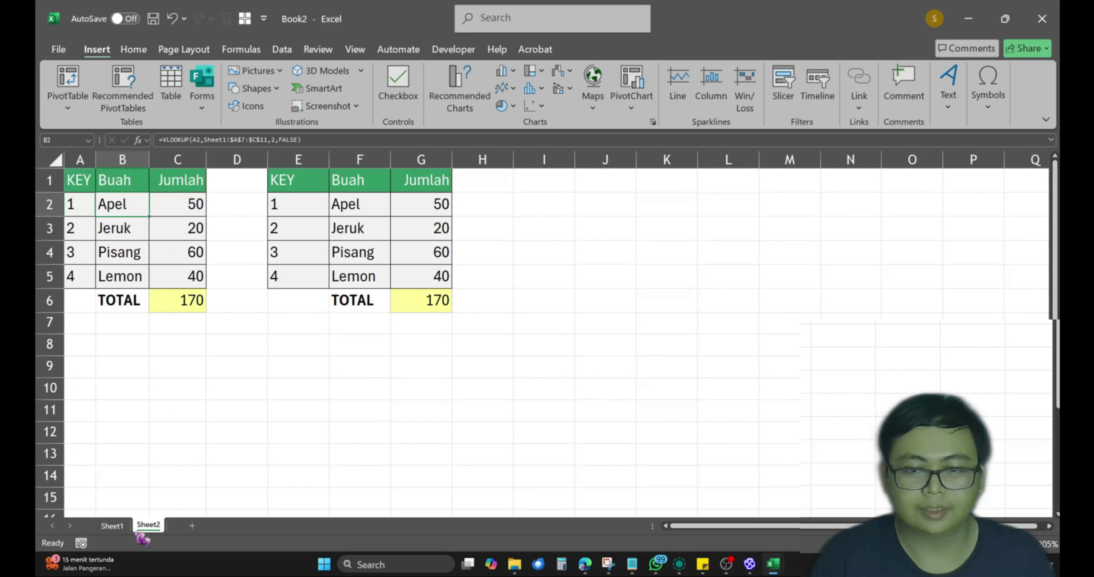
{"action": "left_click", "coordinate": [112, 526]}
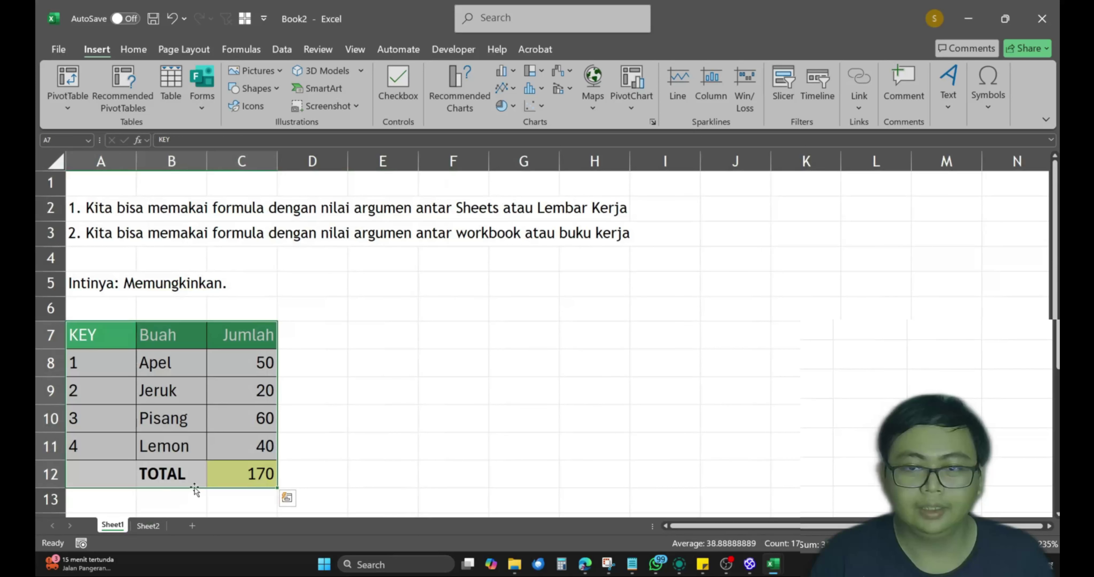
{"action": "left_click", "coordinate": [187, 370]}
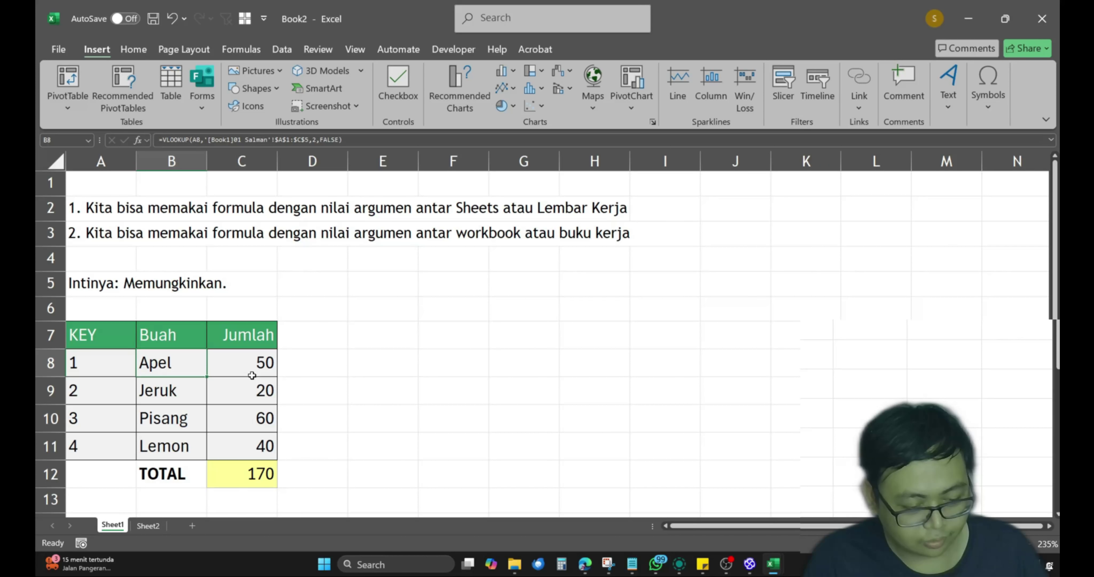
{"action": "left_click", "coordinate": [249, 366]}
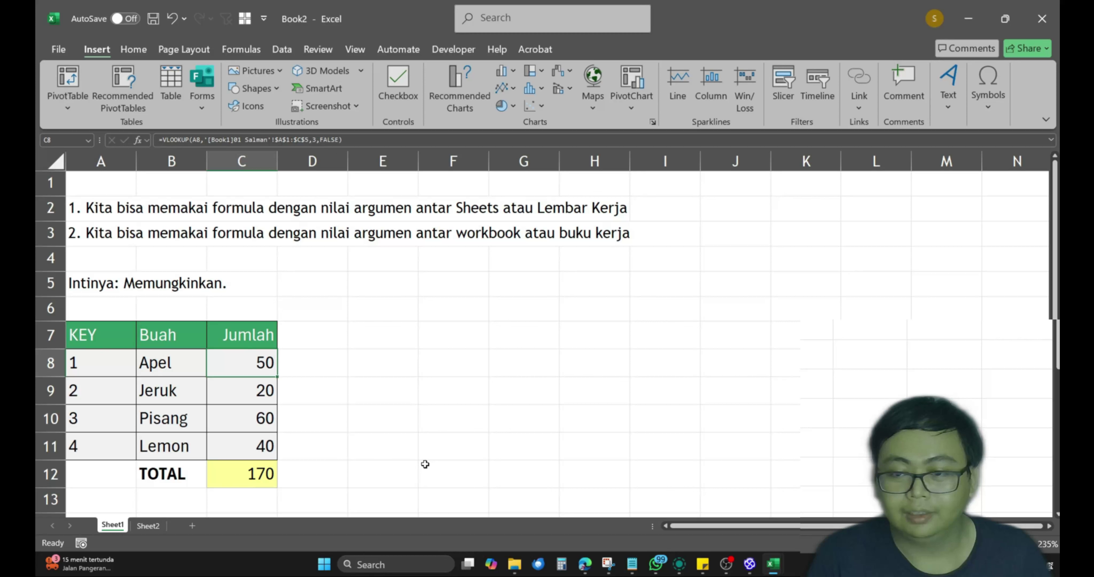
Step: Switch to the Book1 workbook and set the Apel amount in C2 to 100
{"action": "mouse_move", "coordinate": [773, 564]}
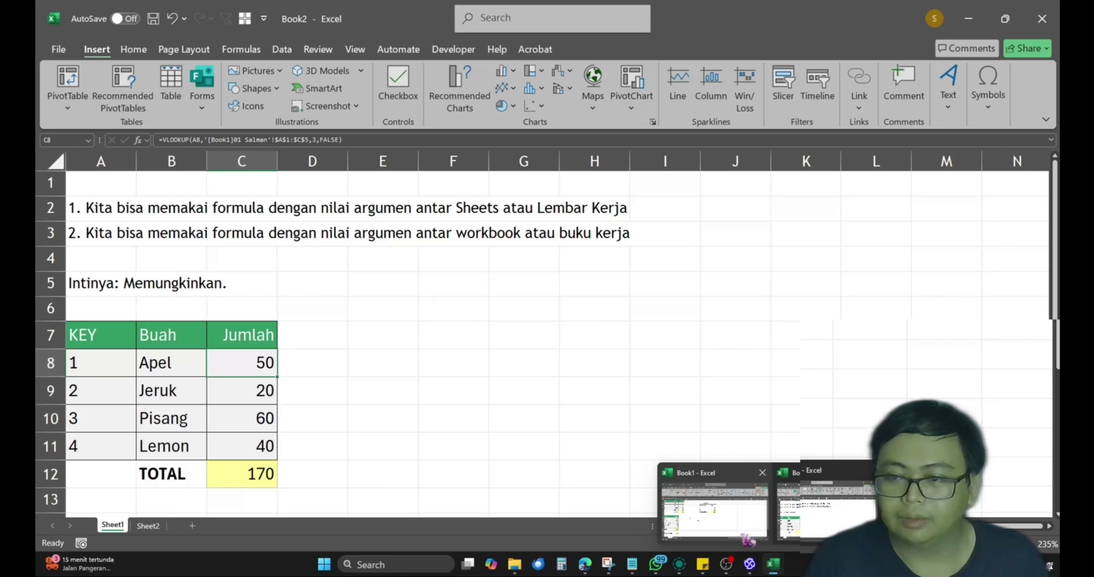
{"action": "left_click", "coordinate": [729, 518]}
{"action": "left_click", "coordinate": [240, 198]}
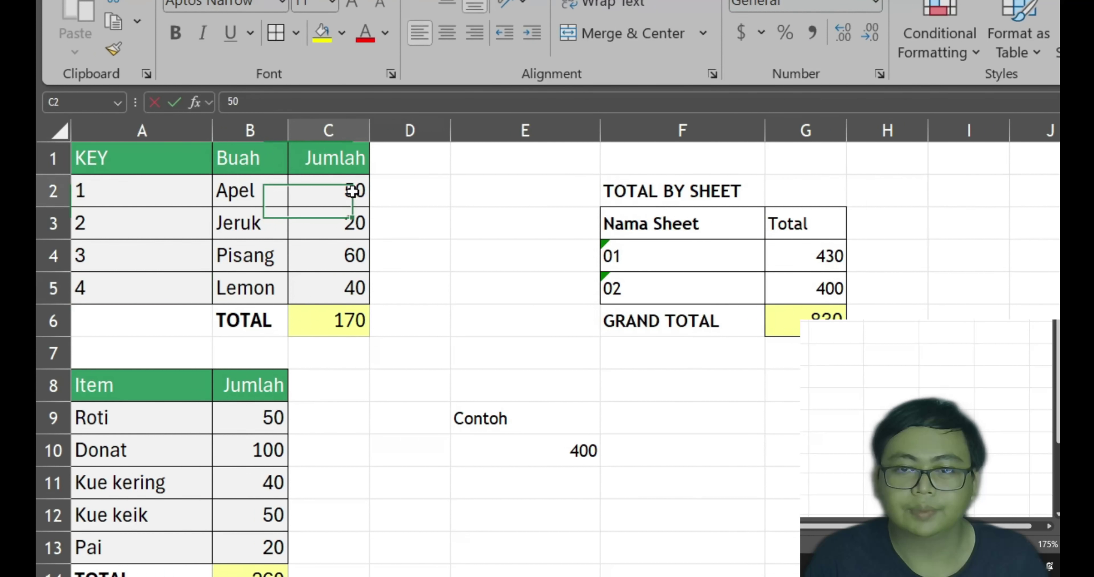
{"action": "type", "text": "100"}
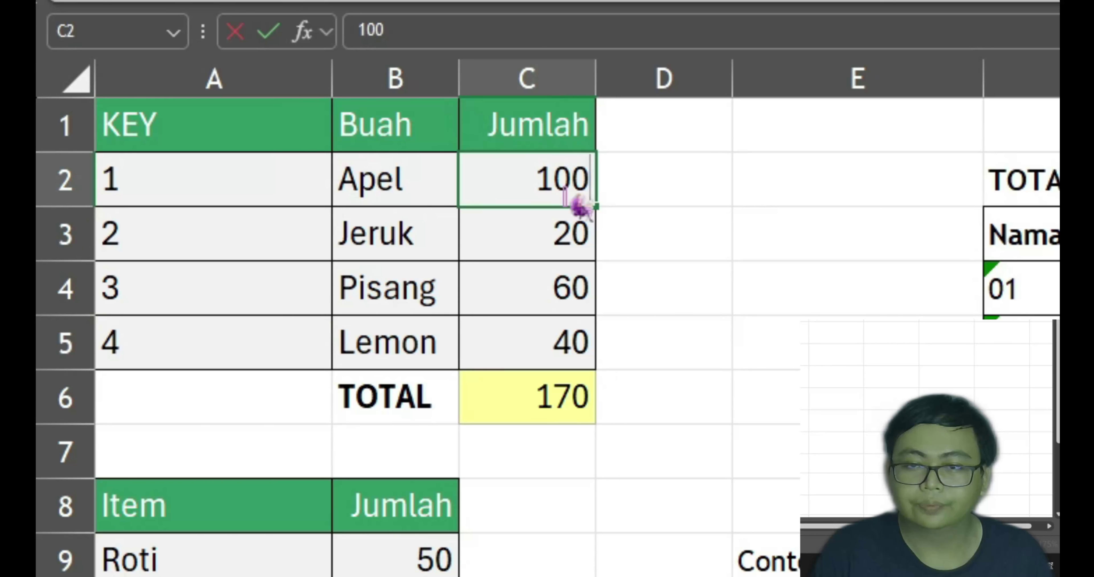
{"action": "key", "text": "Return"}
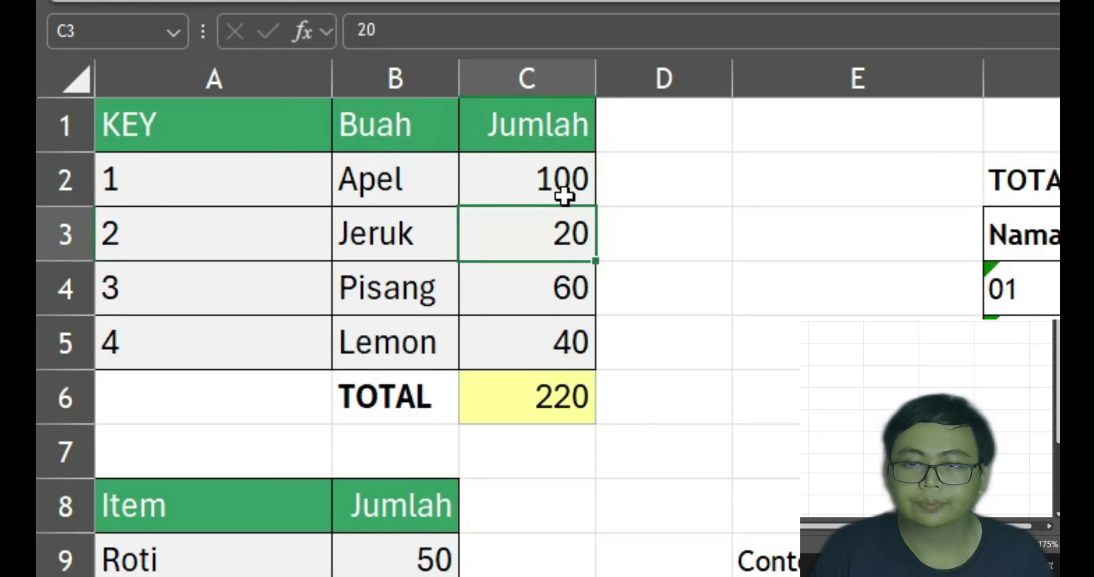
Step: Set the Jeruk, Pisang and Lemon amounts in C3:C5 of Book1 to 60, 30 and 15
{"action": "type", "text": "60"}
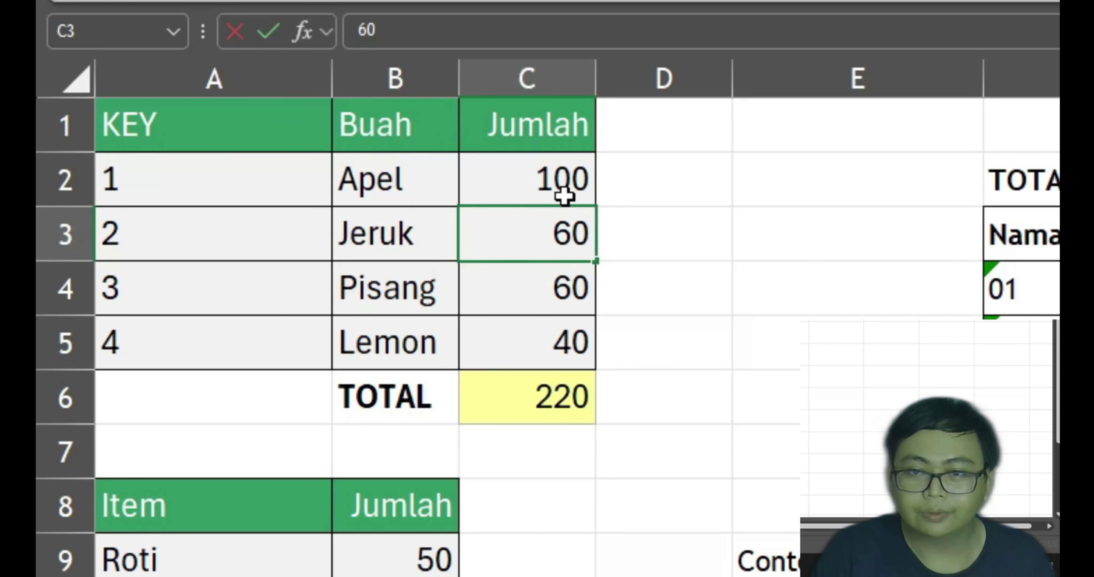
{"action": "key", "text": "Return"}
{"action": "type", "text": "30"}
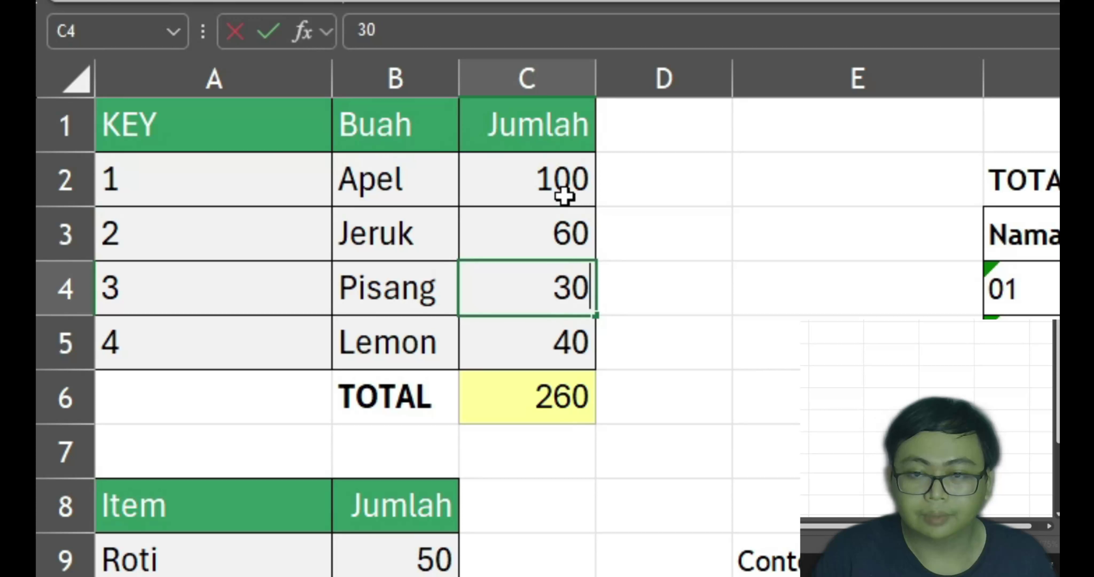
{"action": "key", "text": "Return"}
{"action": "type", "text": "155"}
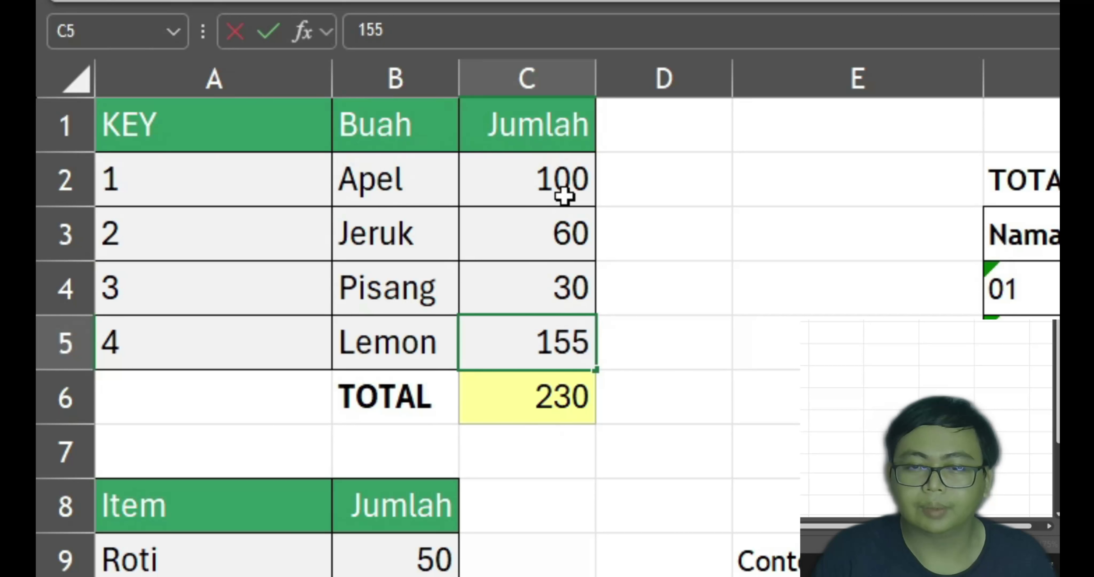
{"action": "key", "text": "Return"}
{"action": "key", "text": "Up"}
{"action": "type", "text": "15"}
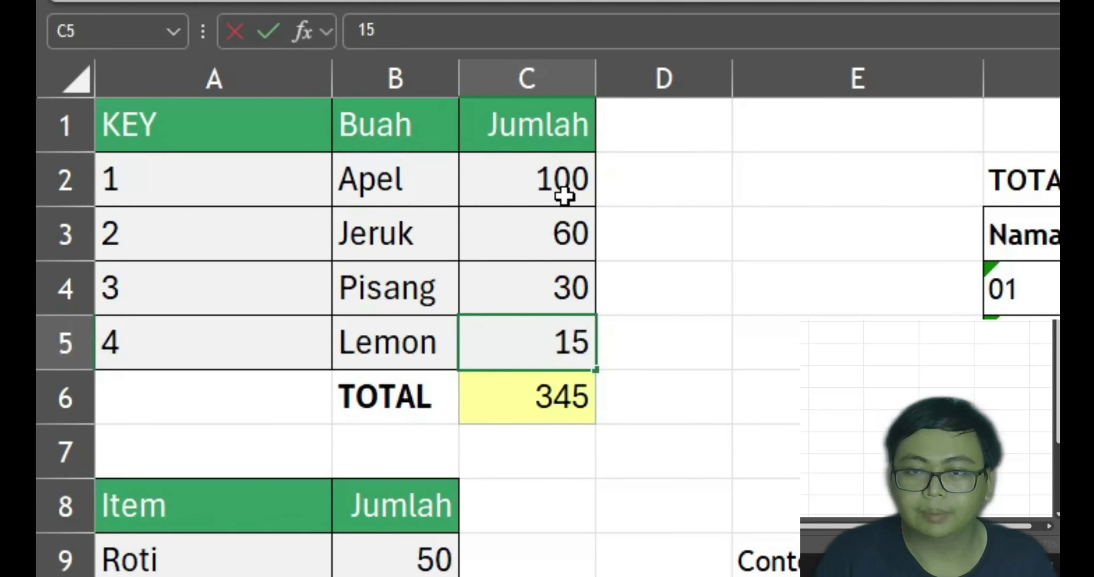
{"action": "key", "text": "Return"}
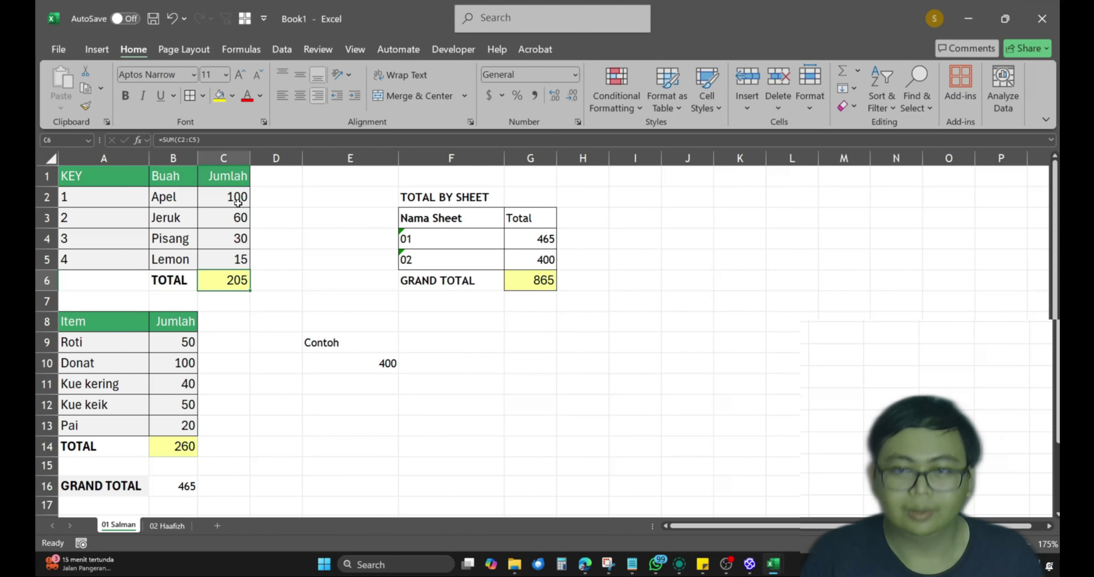
Step: Compare the fruit amounts in C2:C5 of Book1 with the linked tables on Sheet1 and Sheet2 of the Book2 workbook
{"action": "left_click_drag", "start_coordinate": [234, 197], "coordinate": [238, 239]}
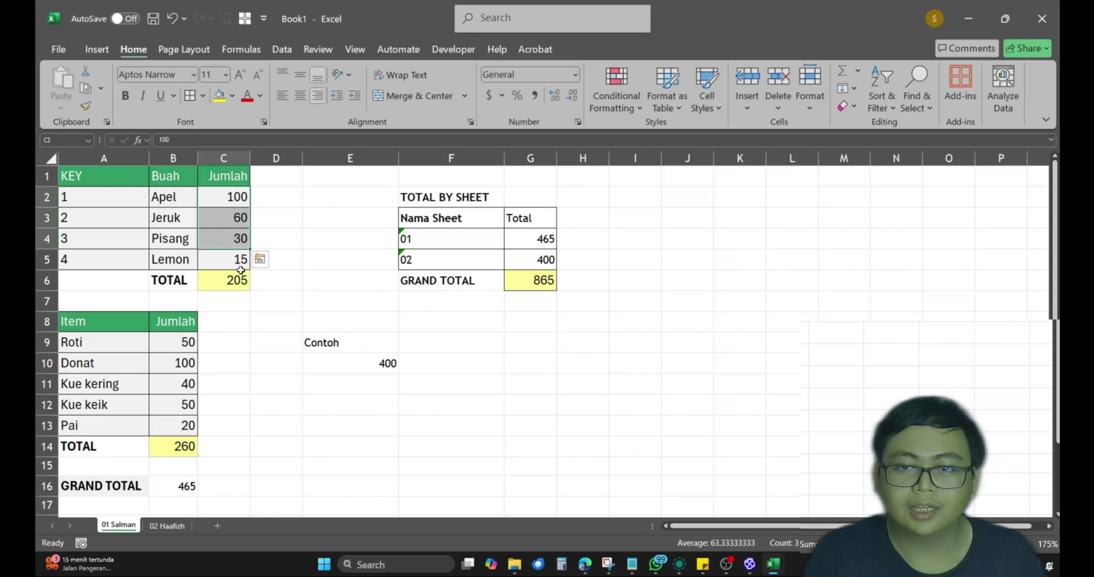
{"action": "left_click", "coordinate": [257, 379]}
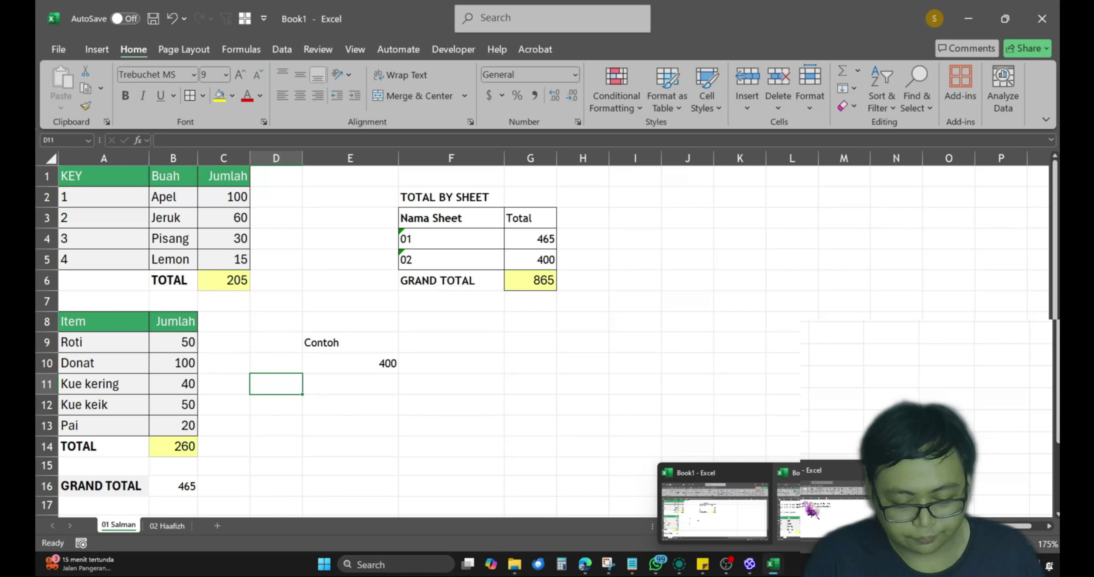
{"action": "left_click", "coordinate": [780, 506]}
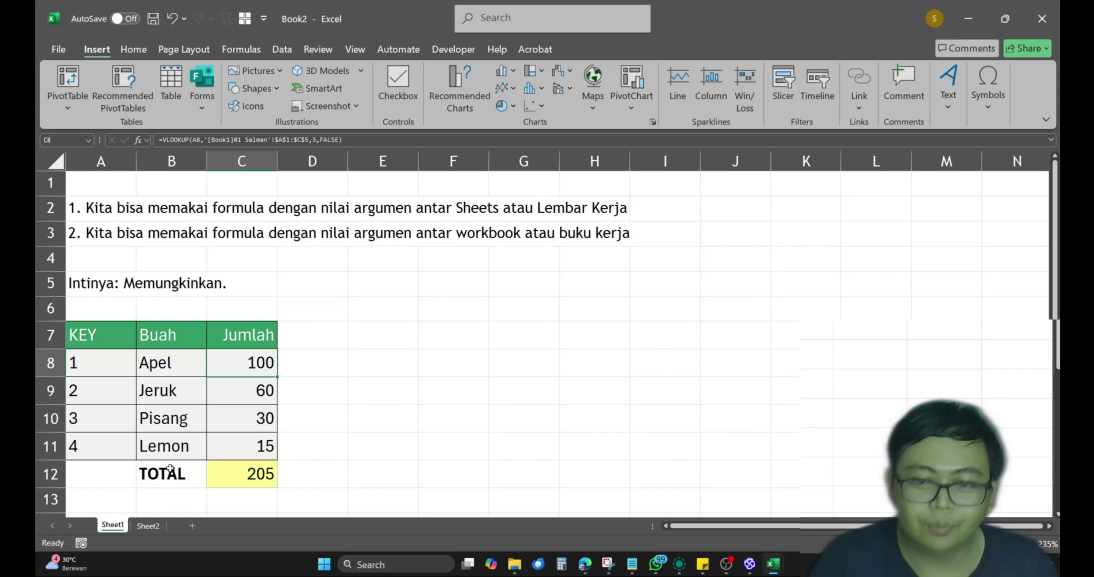
{"action": "left_click", "coordinate": [148, 526]}
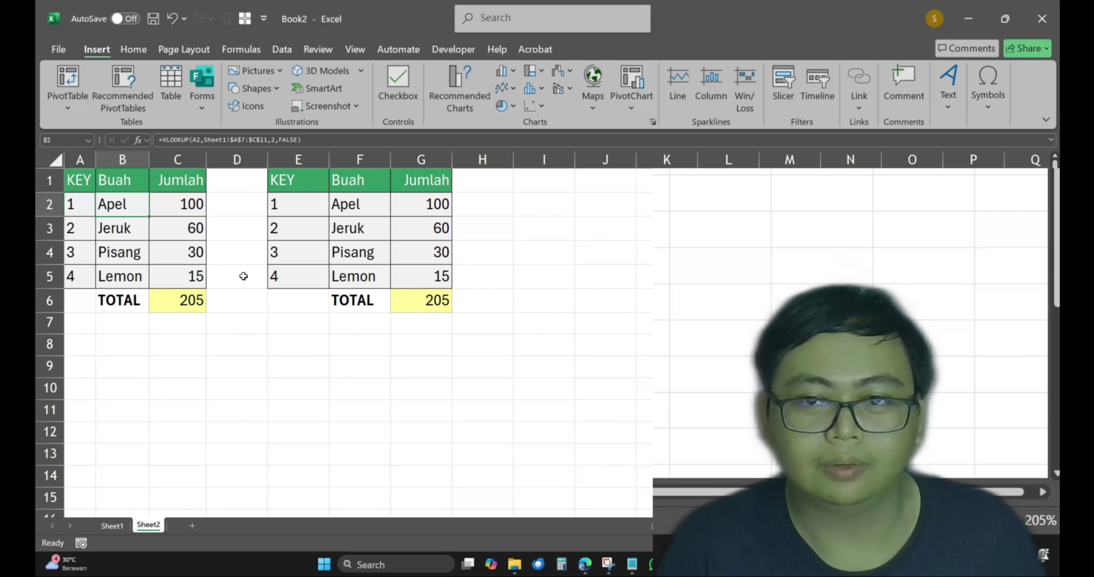
{"action": "left_click", "coordinate": [112, 526]}
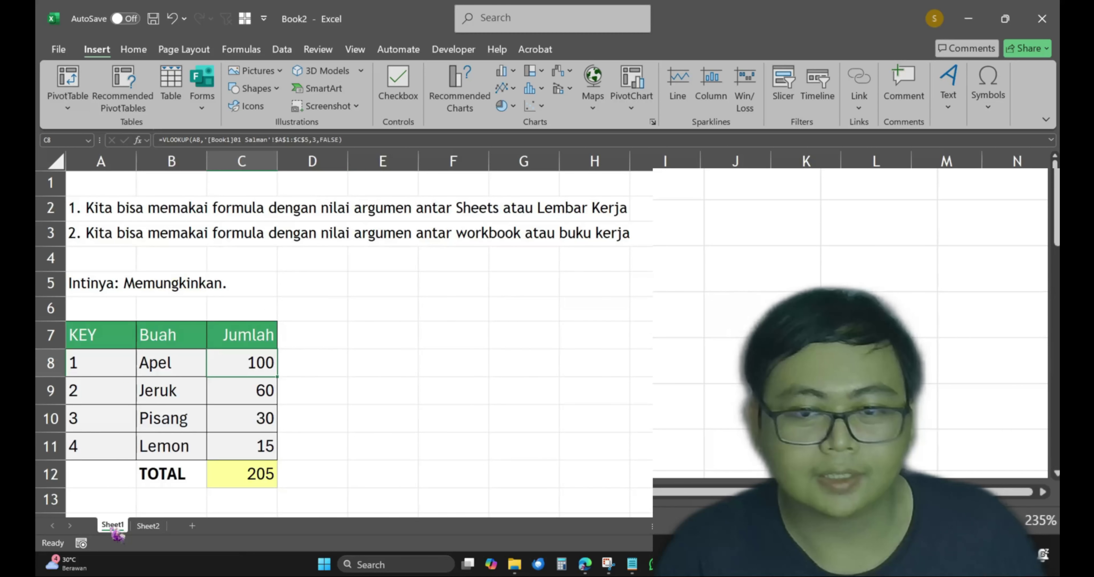
Step: Switch back to the Book1 workbook and check the source amount for Jeruk in C3
{"action": "key", "text": "alt+Tab"}
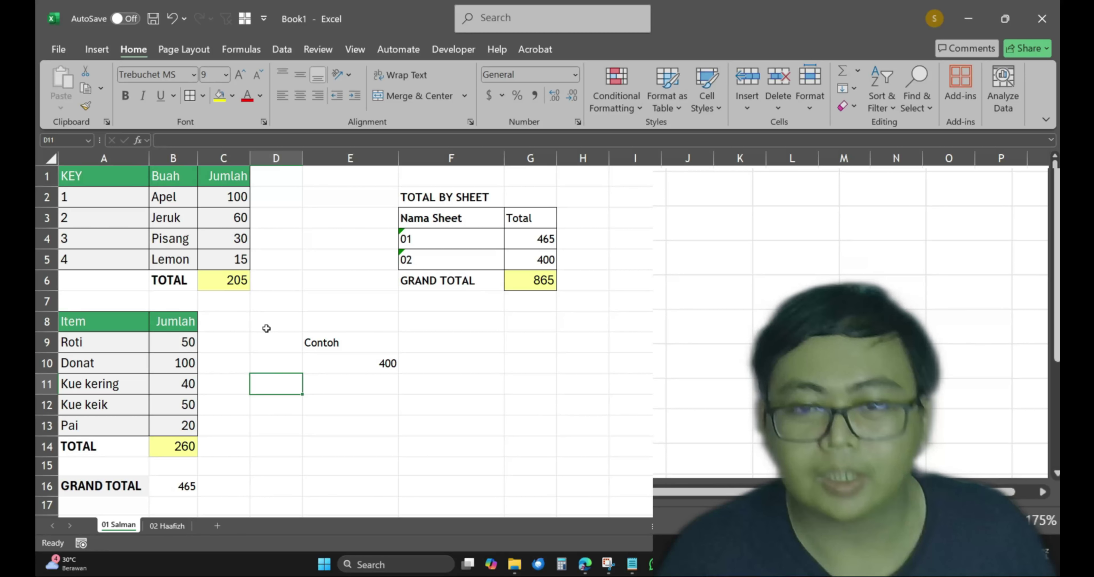
{"action": "left_click", "coordinate": [204, 205]}
{"action": "left_click", "coordinate": [229, 218]}
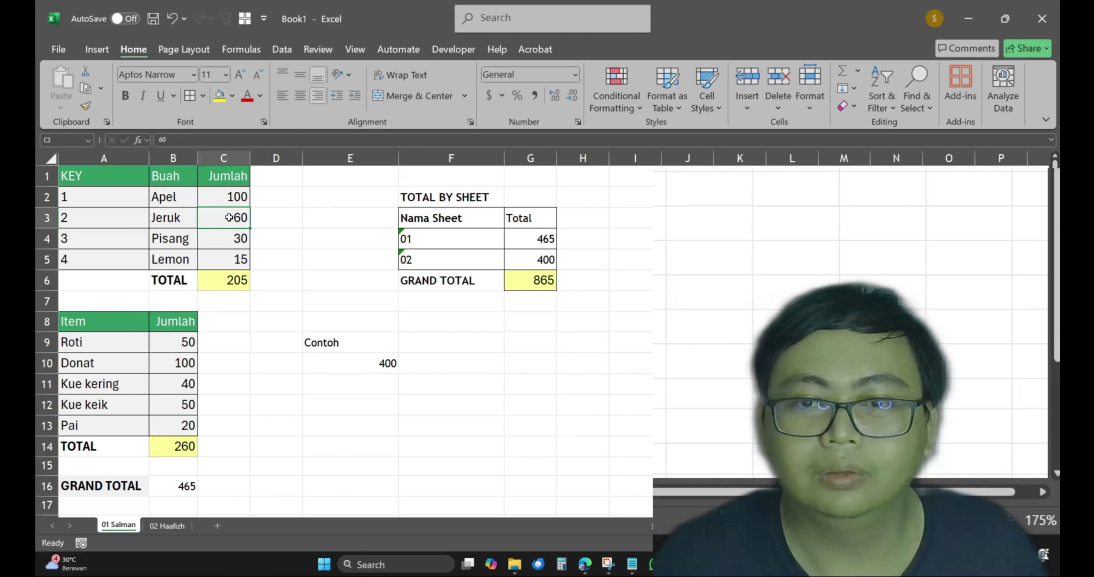
{"action": "key", "text": "alt+Tab"}
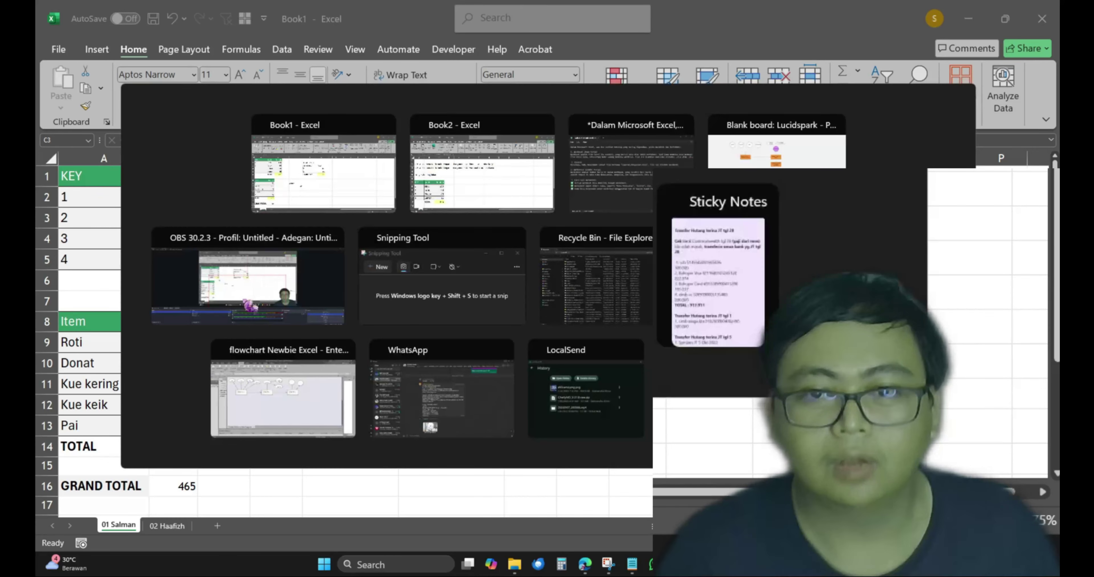